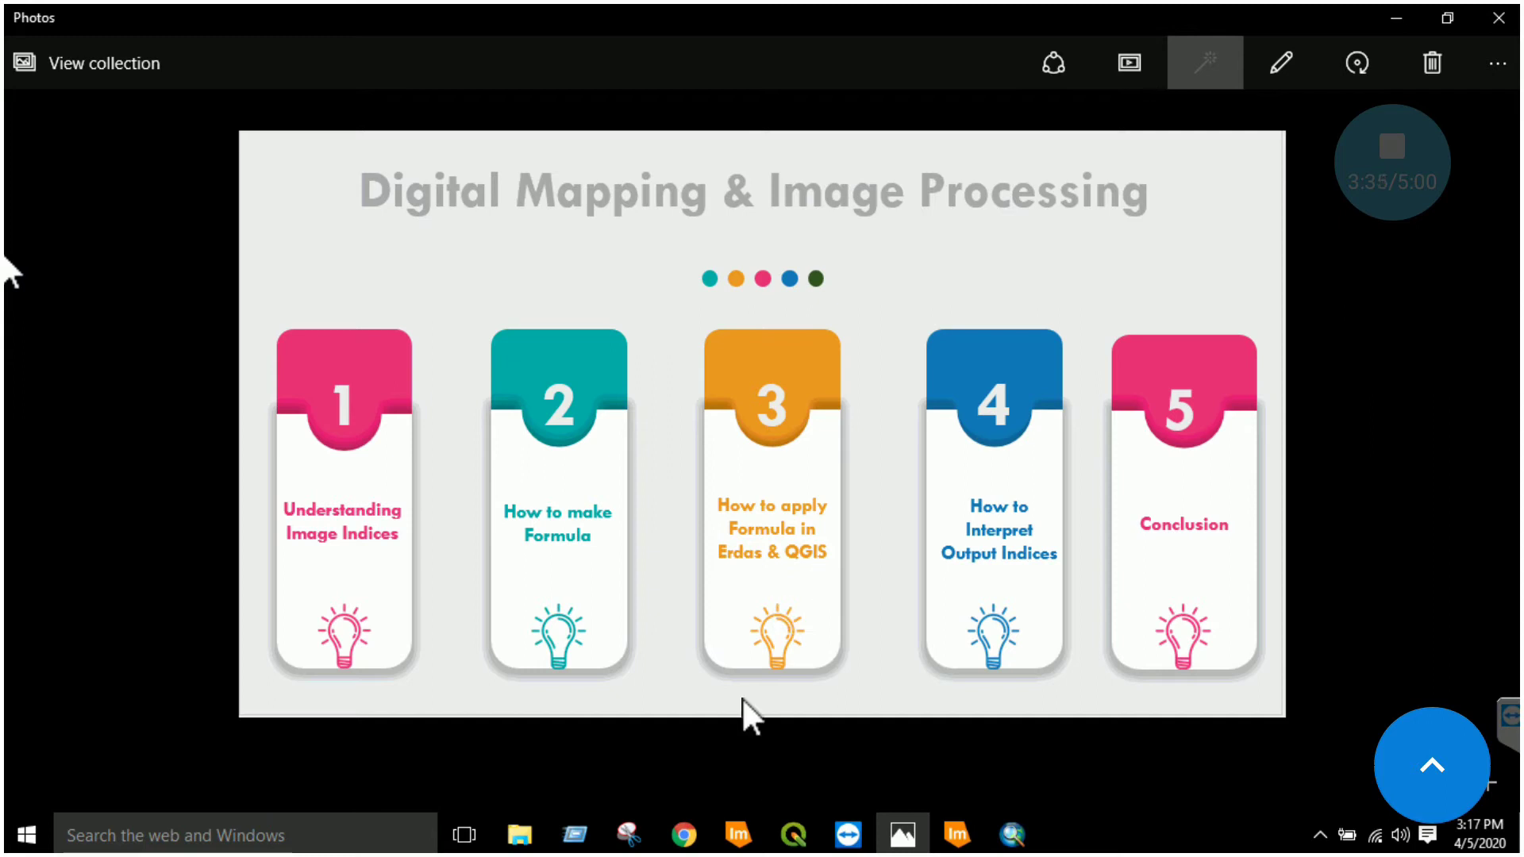
In ERDAS, hide the 2017 composite and NDVI layers and select subset_stacked_2013.img.
mouse_move(740, 840)
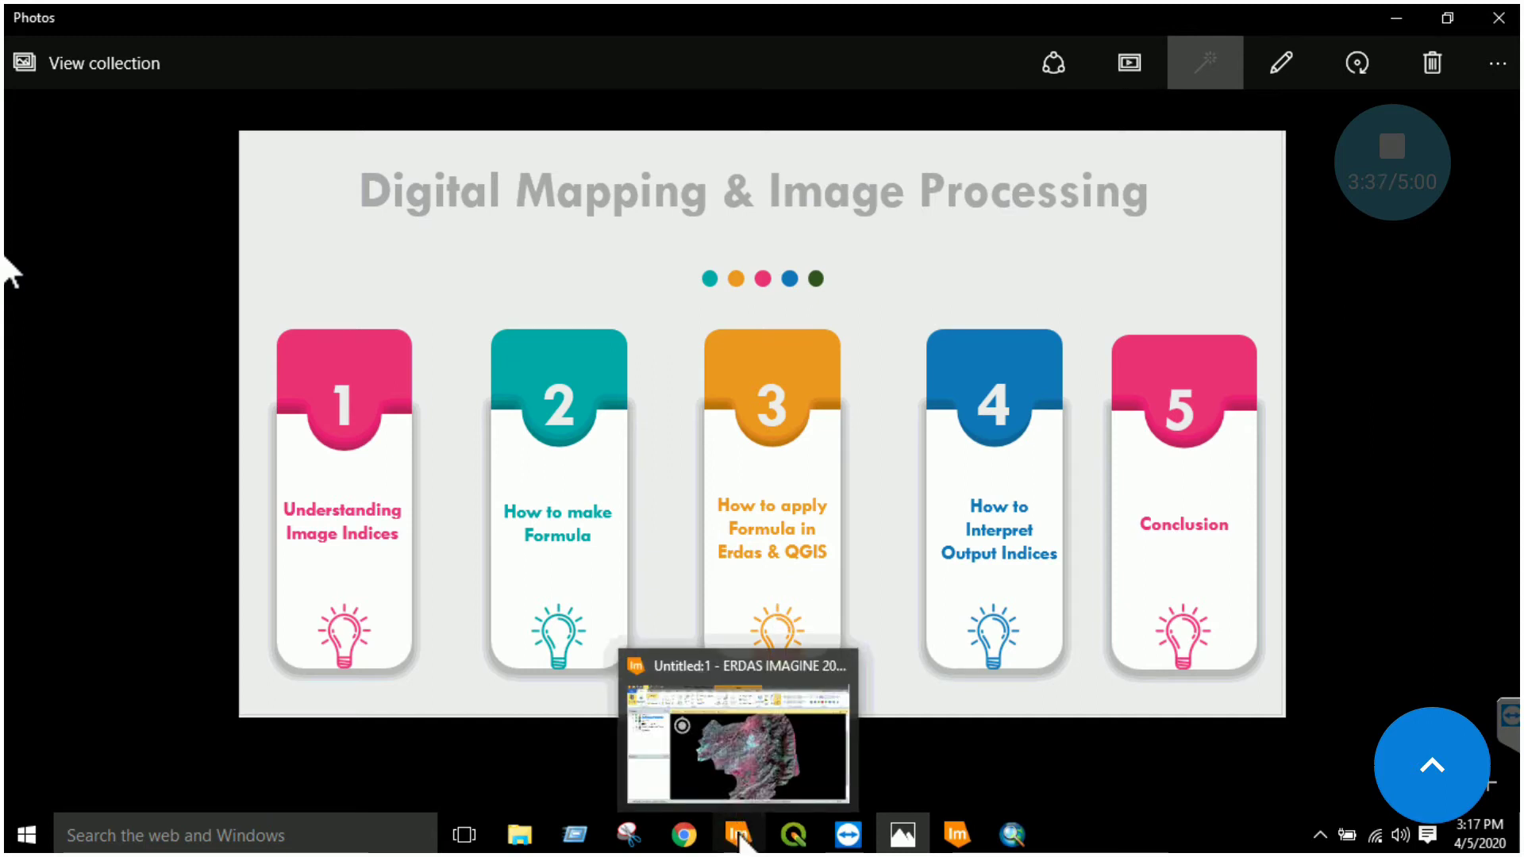
left_click(740, 840)
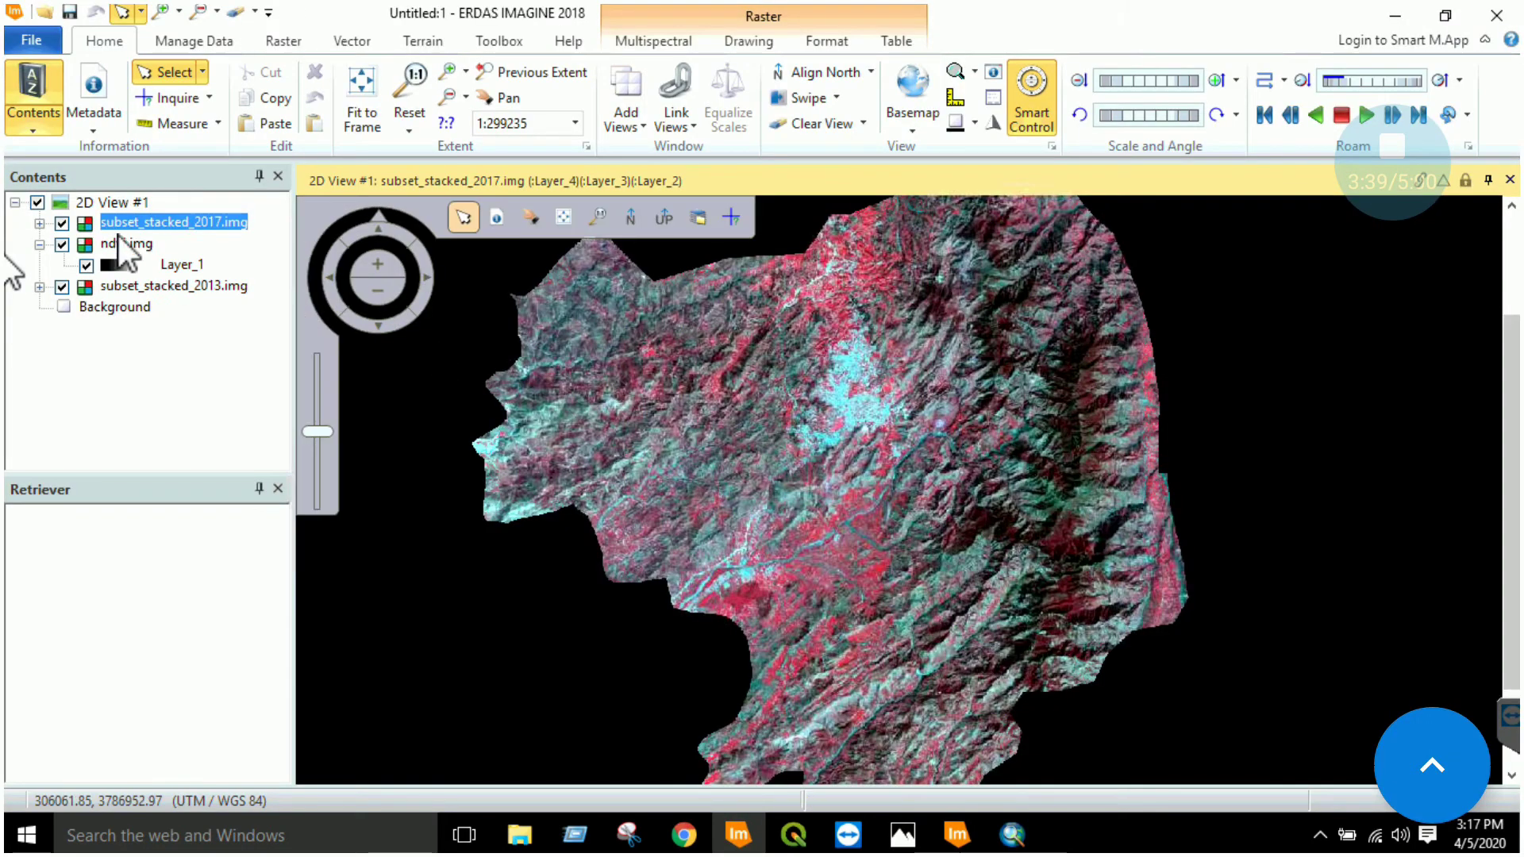
left_click(57, 237)
left_click(61, 225)
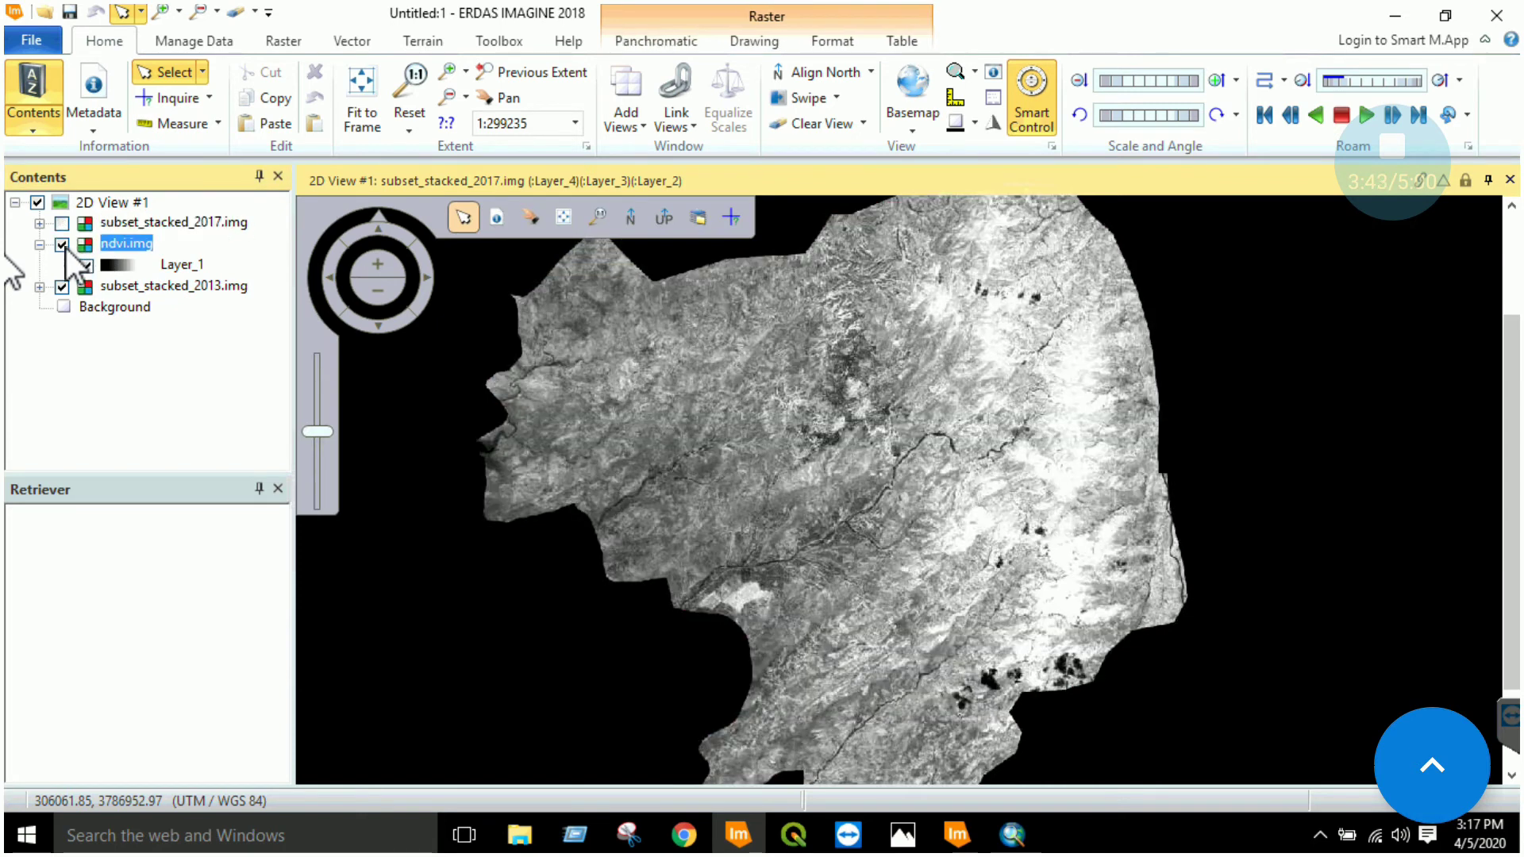
left_click(63, 245)
left_click(182, 285)
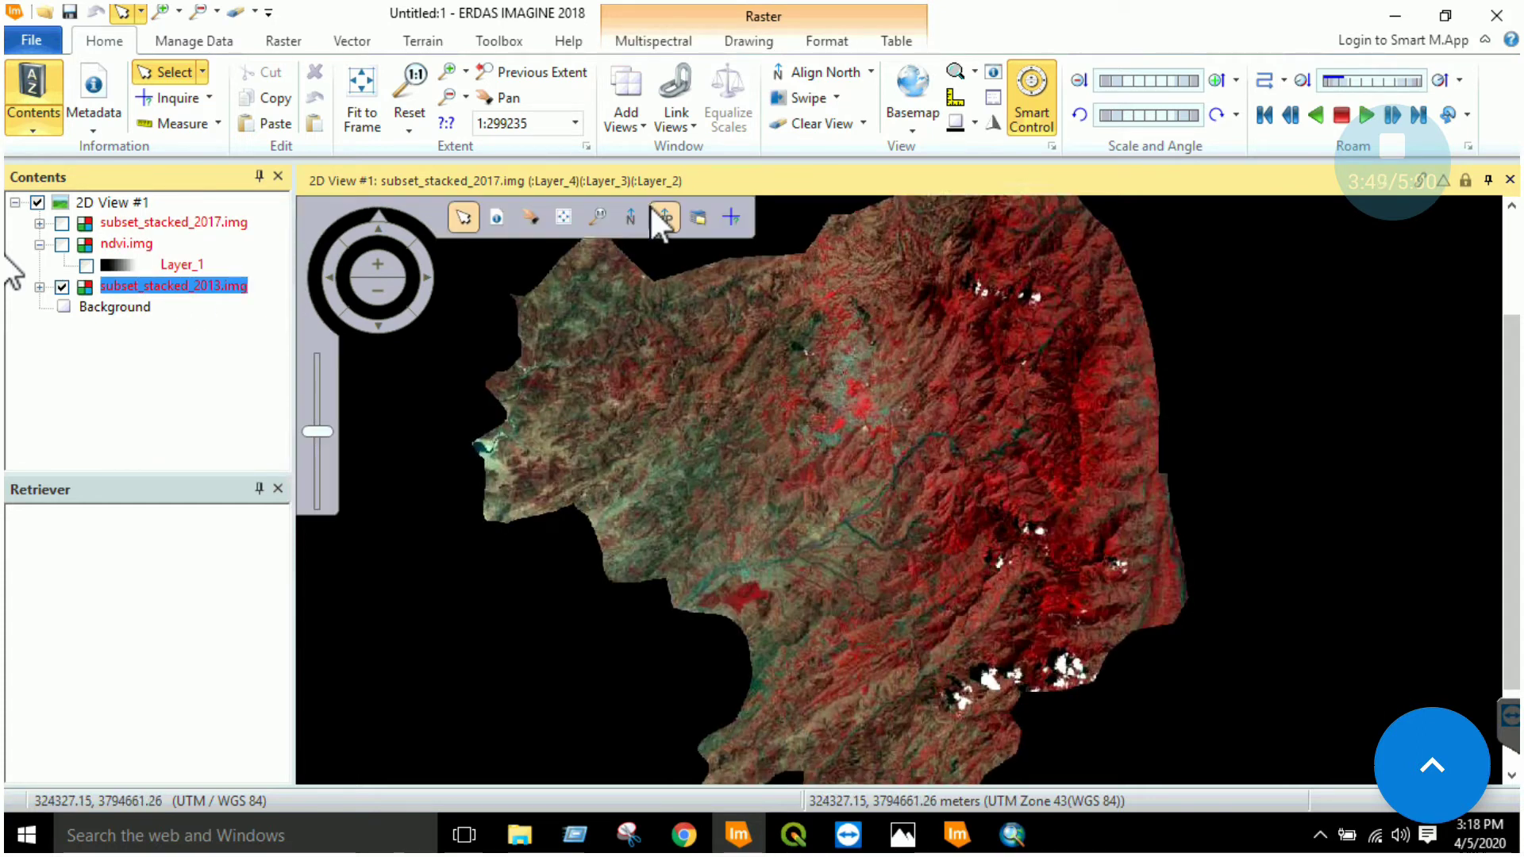
Display the 2013 image with Layer_5 as red and Layer_4 as green.
left_click(680, 46)
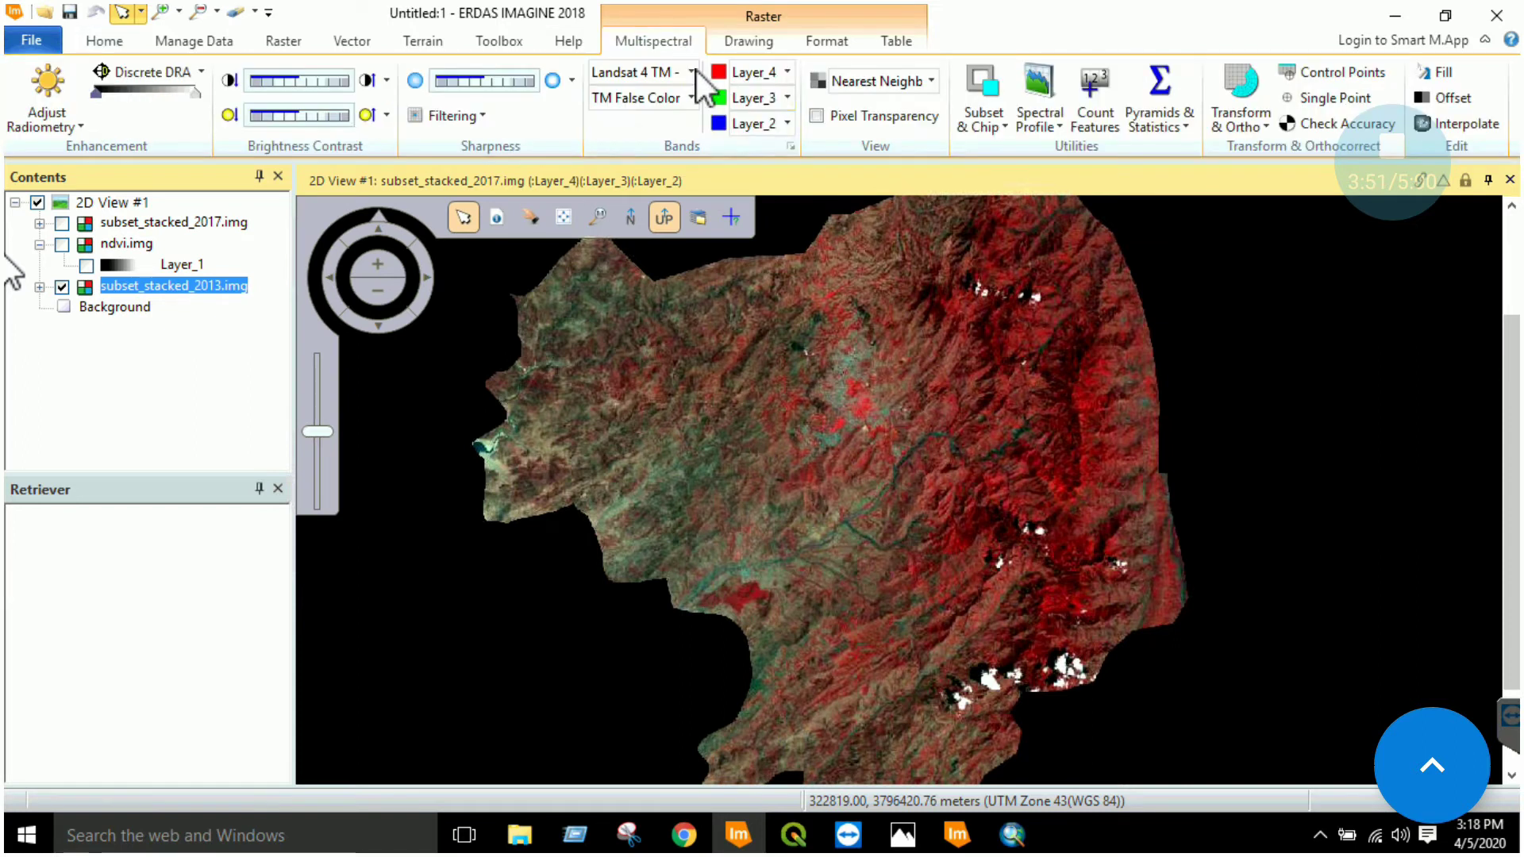
left_click(789, 72)
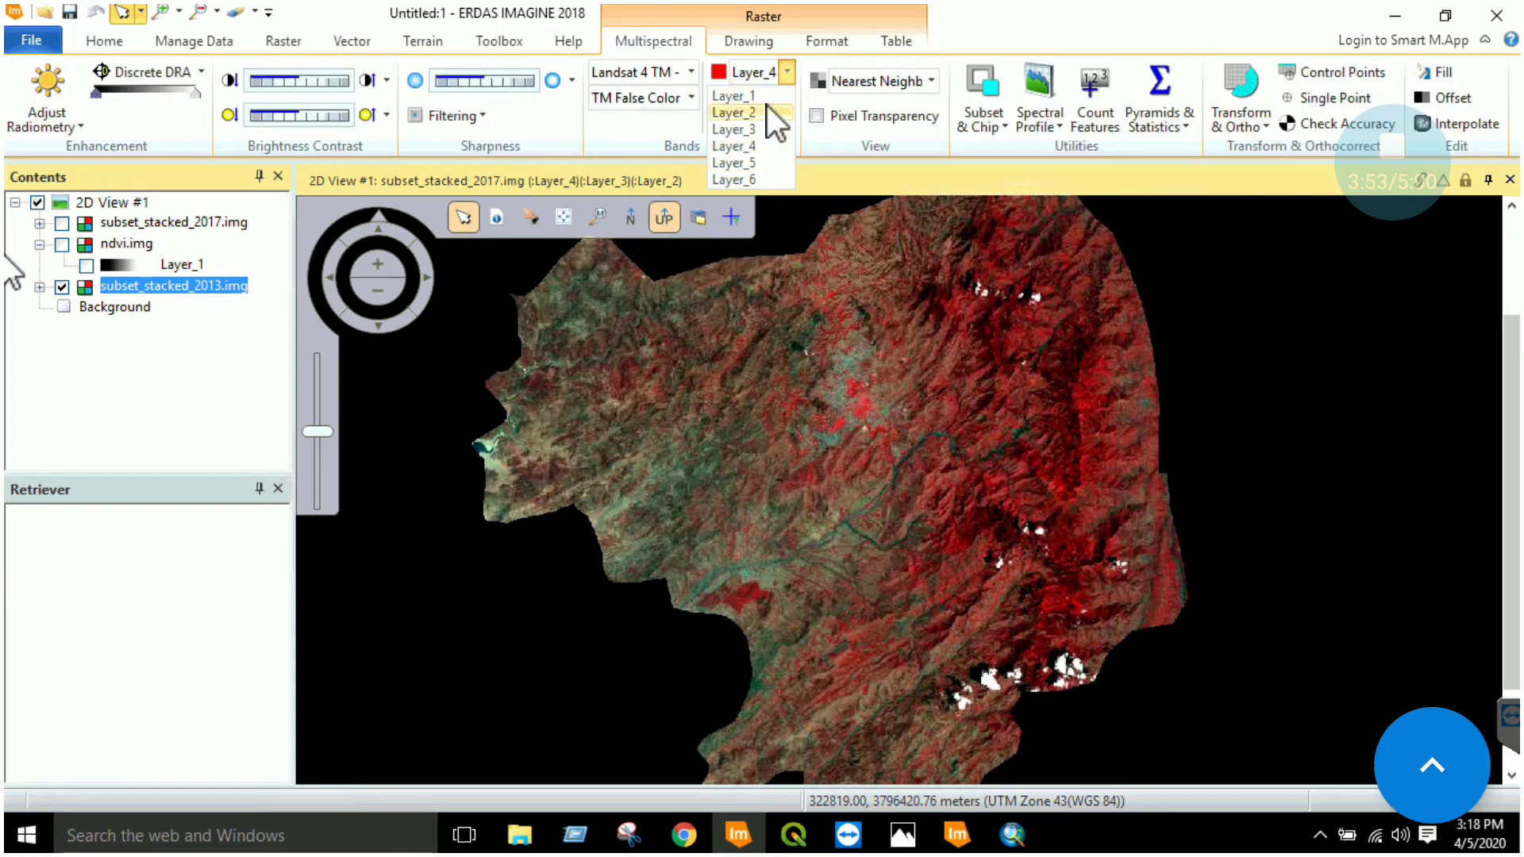
left_click(760, 143)
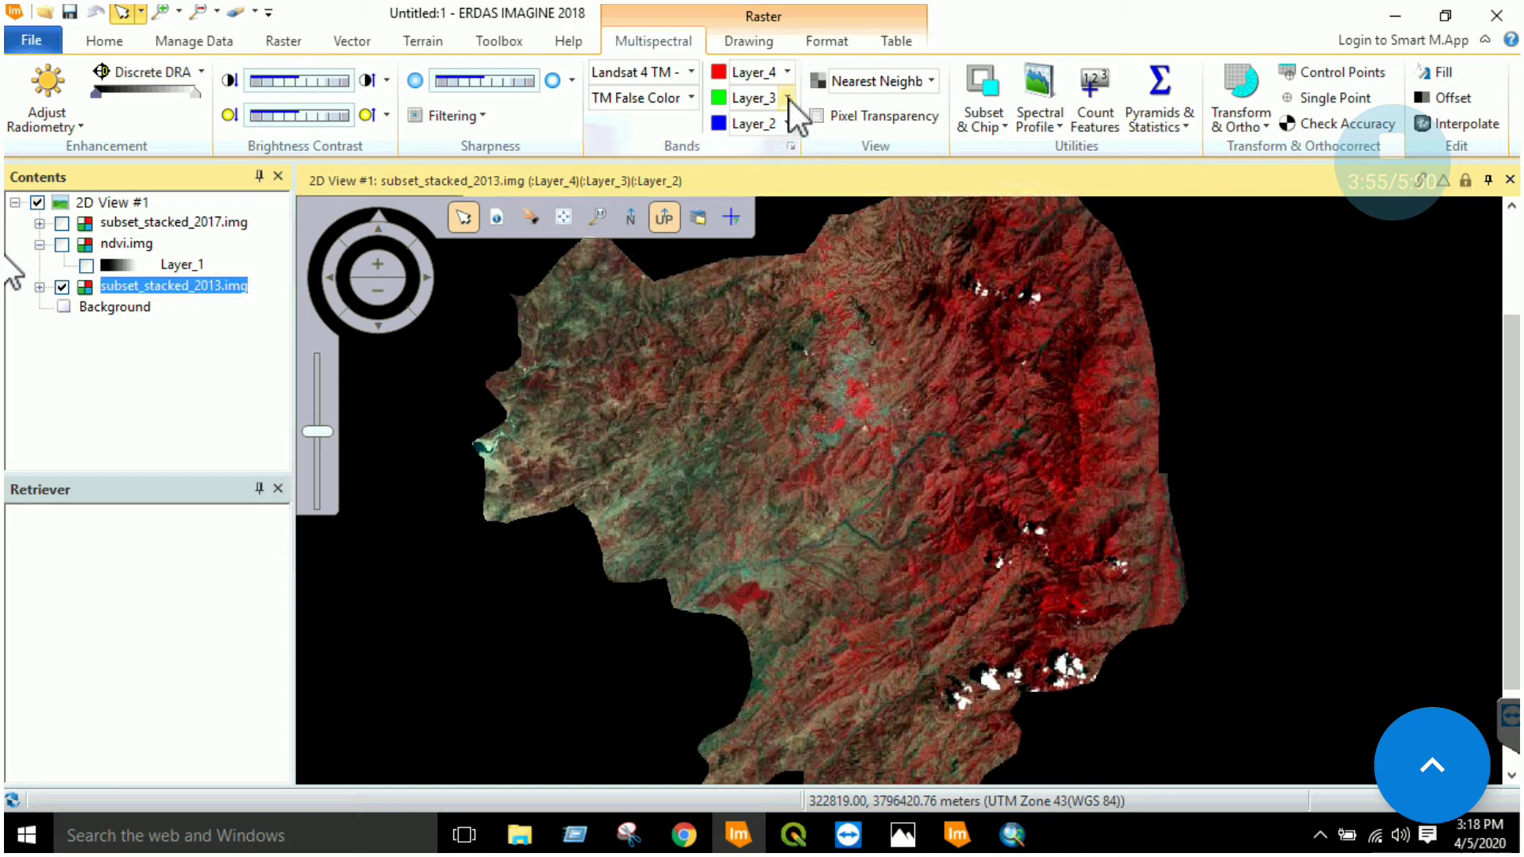
left_click(789, 72)
left_click(765, 161)
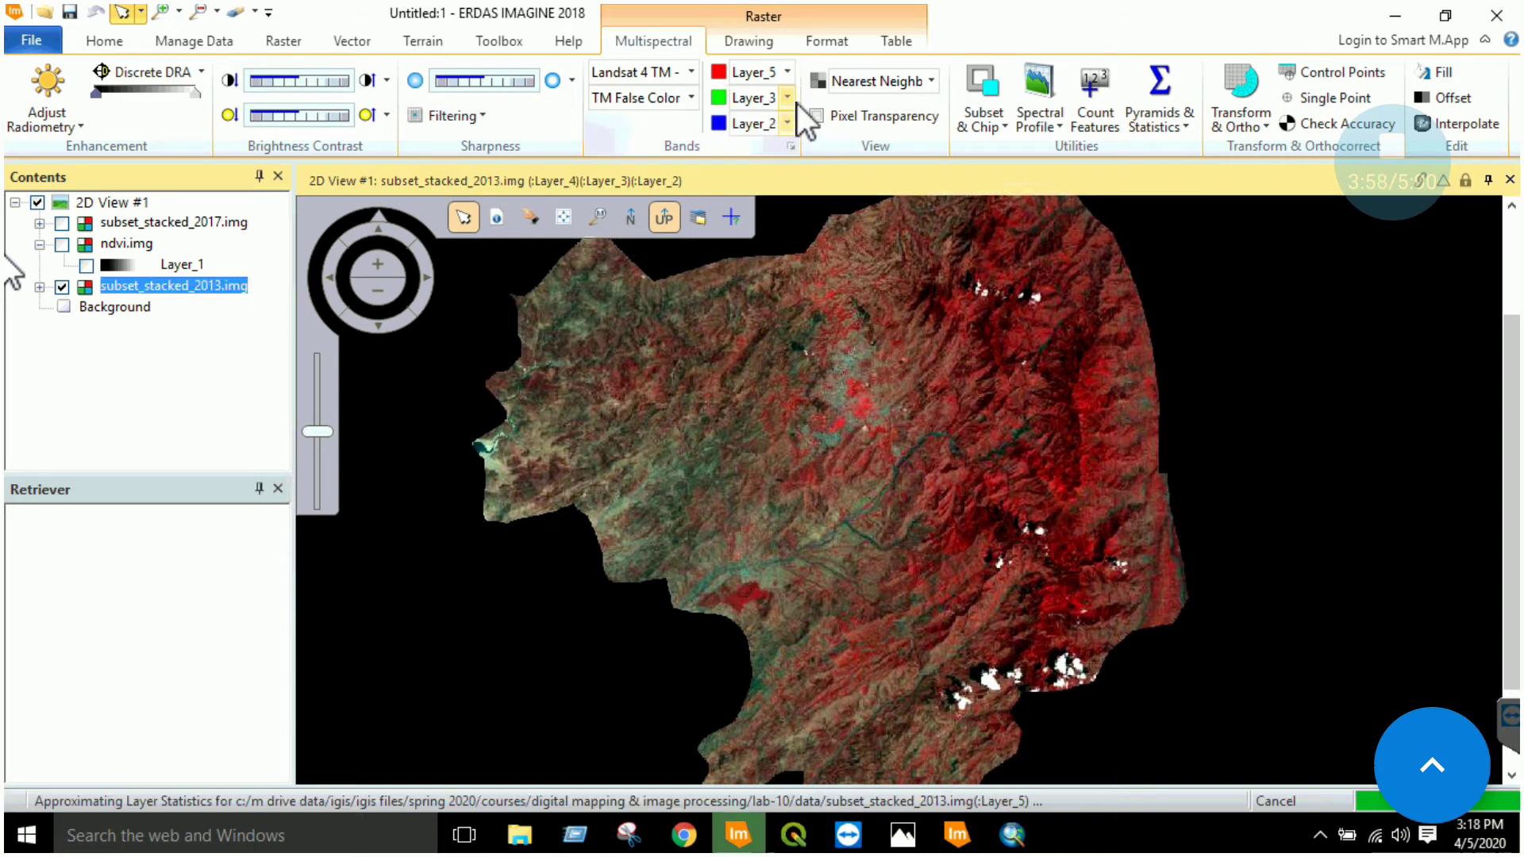
left_click(788, 97)
left_click(767, 165)
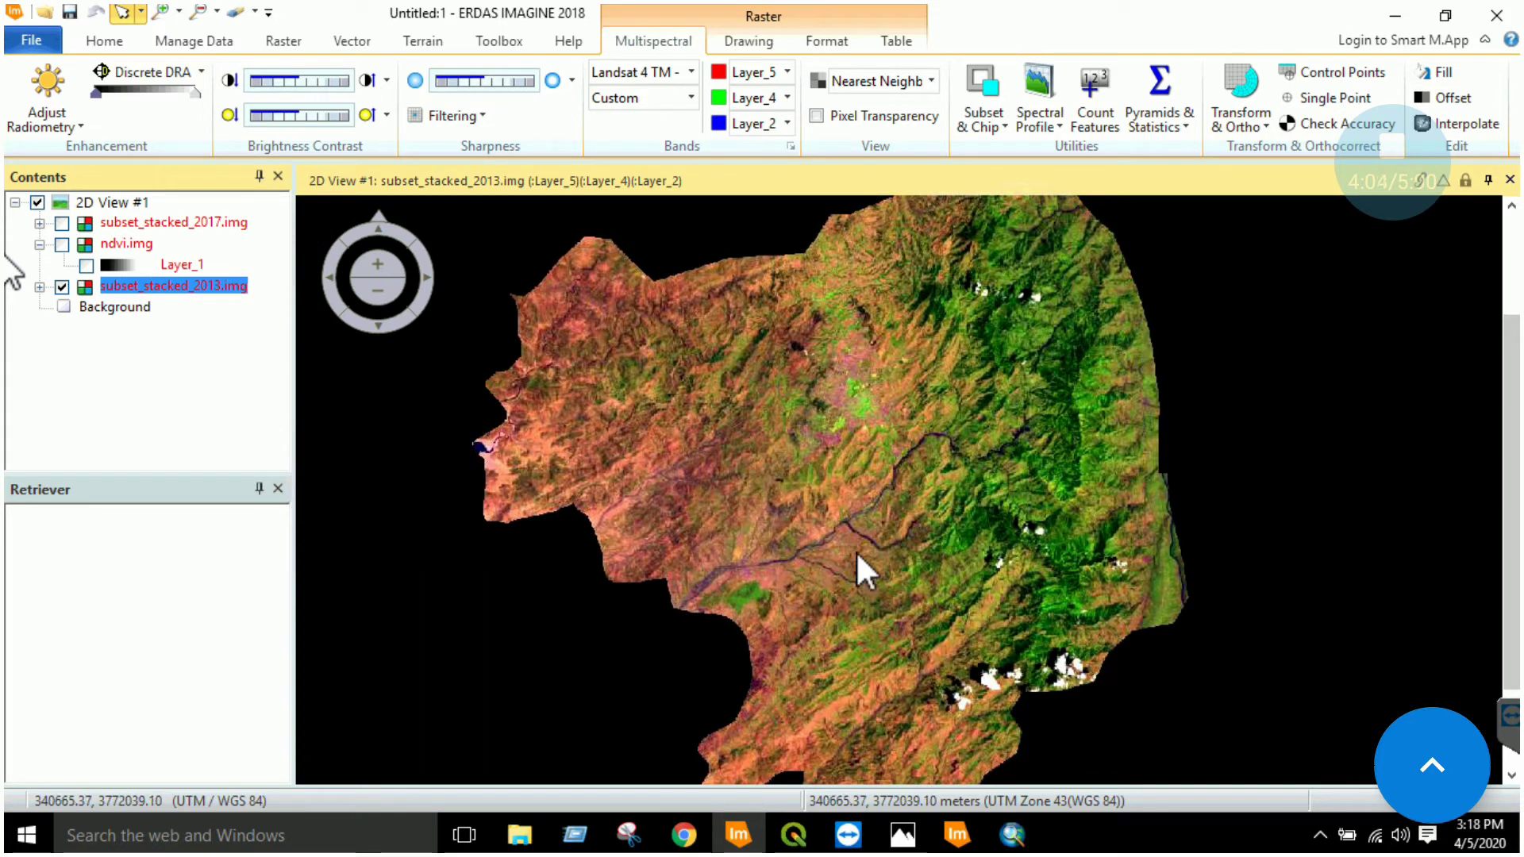
scroll(846, 547, "up", 2)
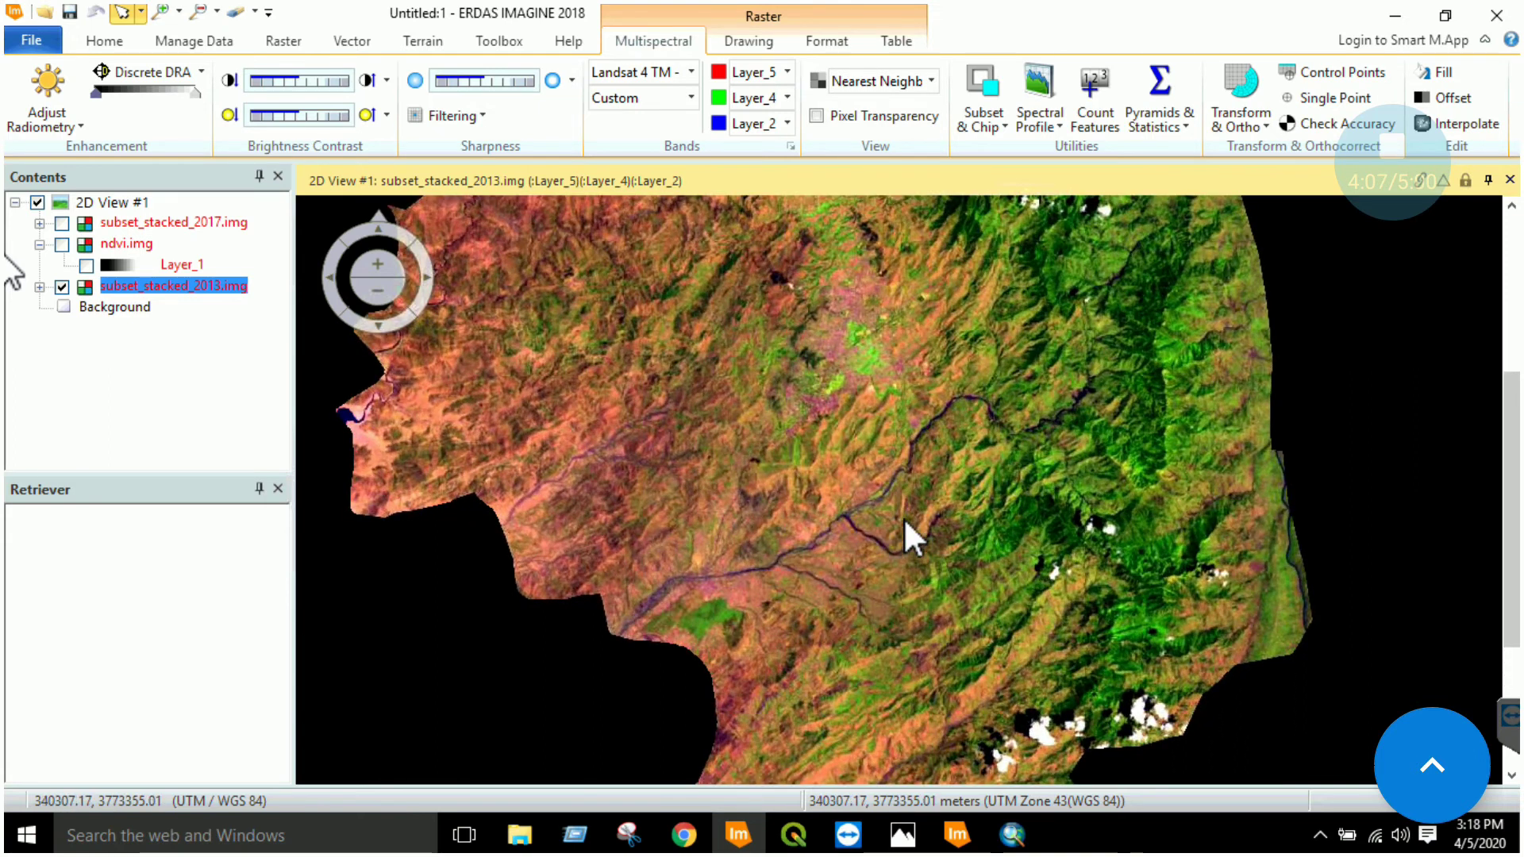
scroll(870, 501, "down", 2)
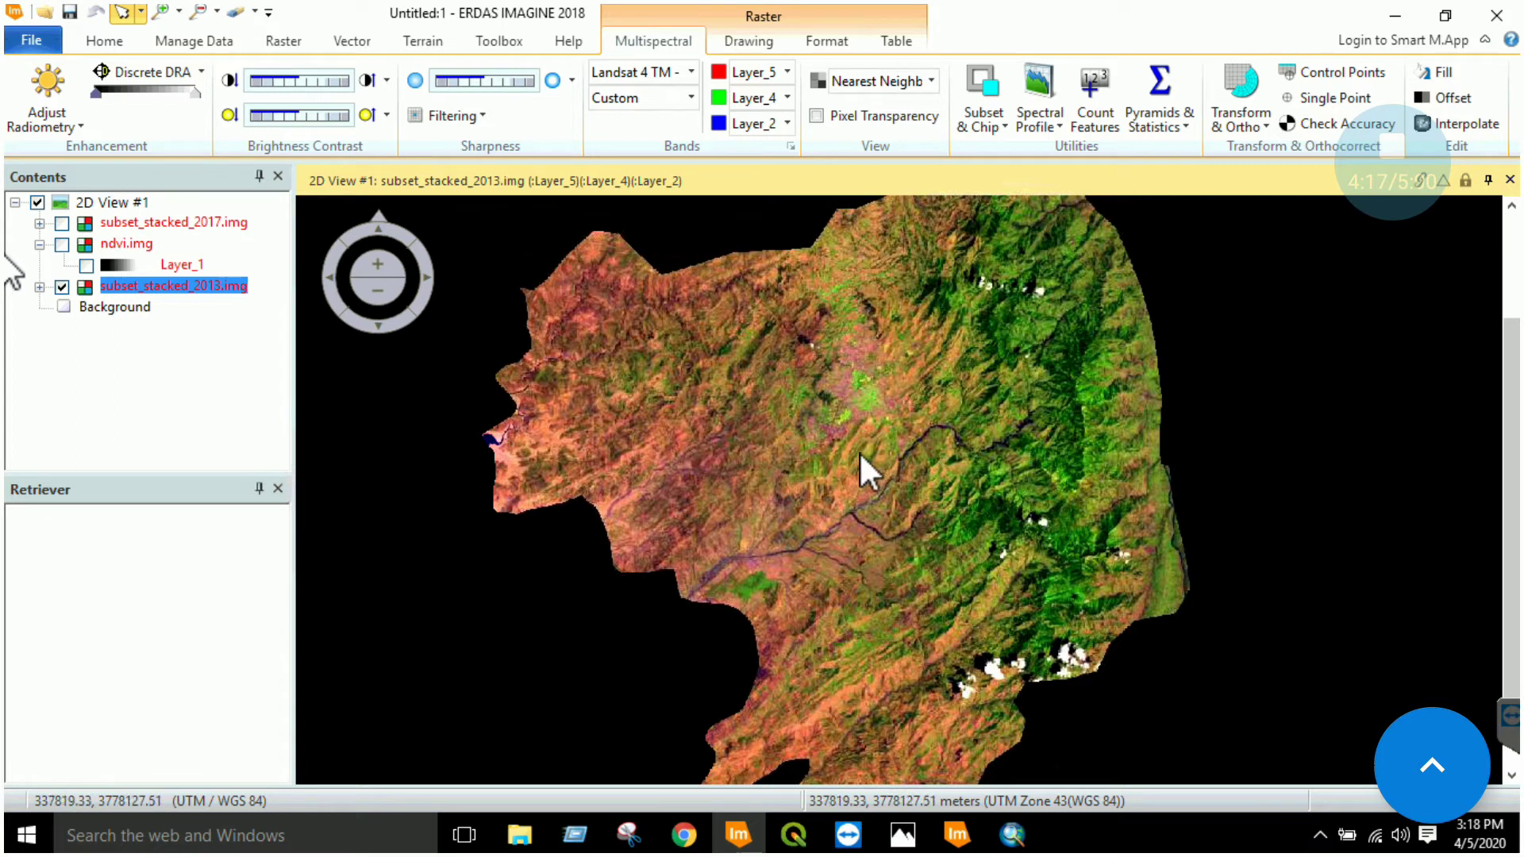
left_click(787, 72)
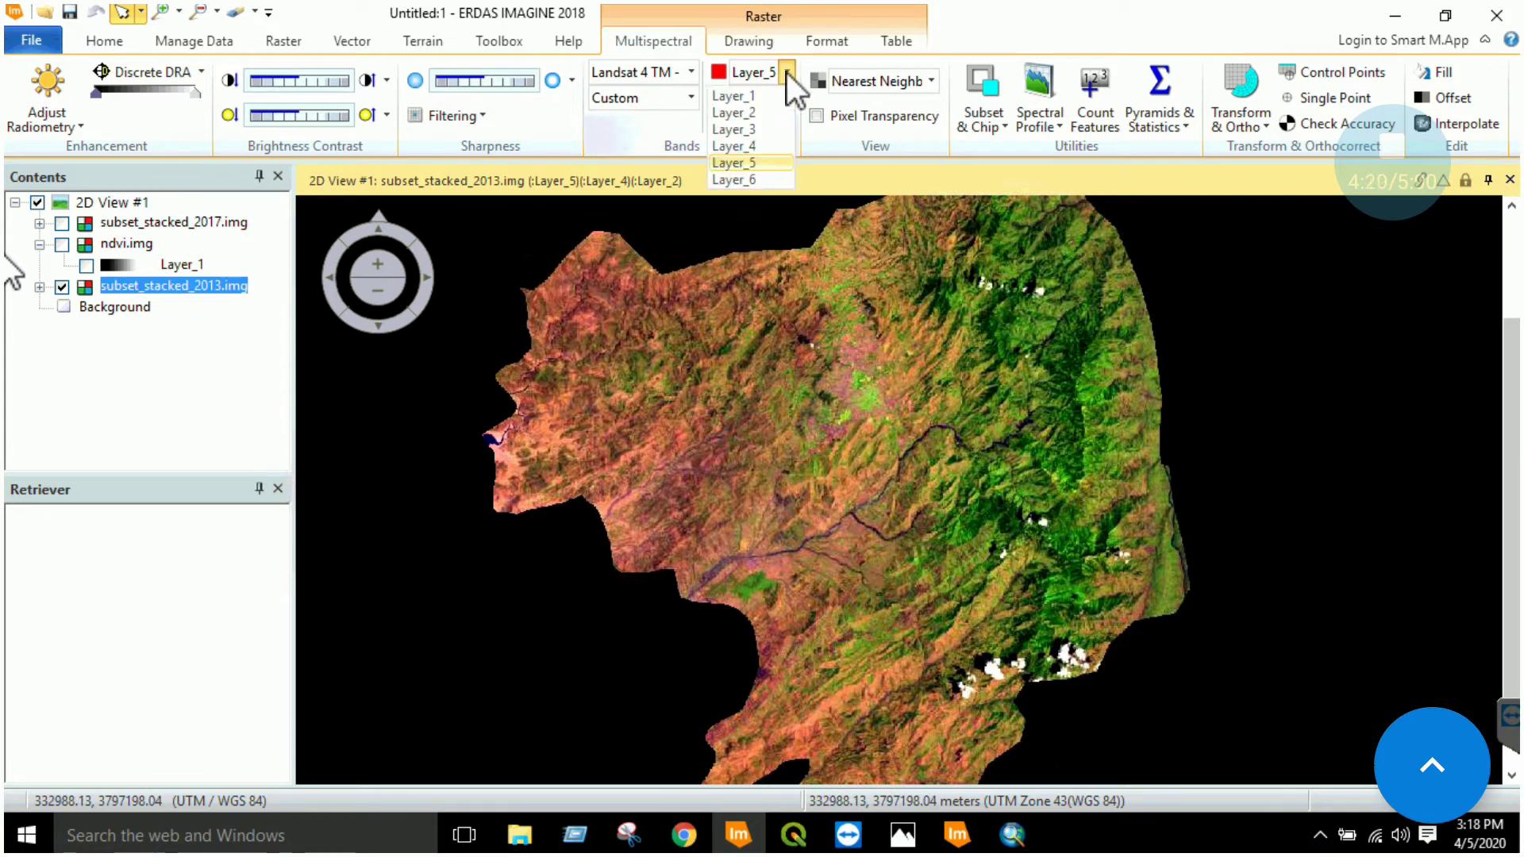
left_click(789, 71)
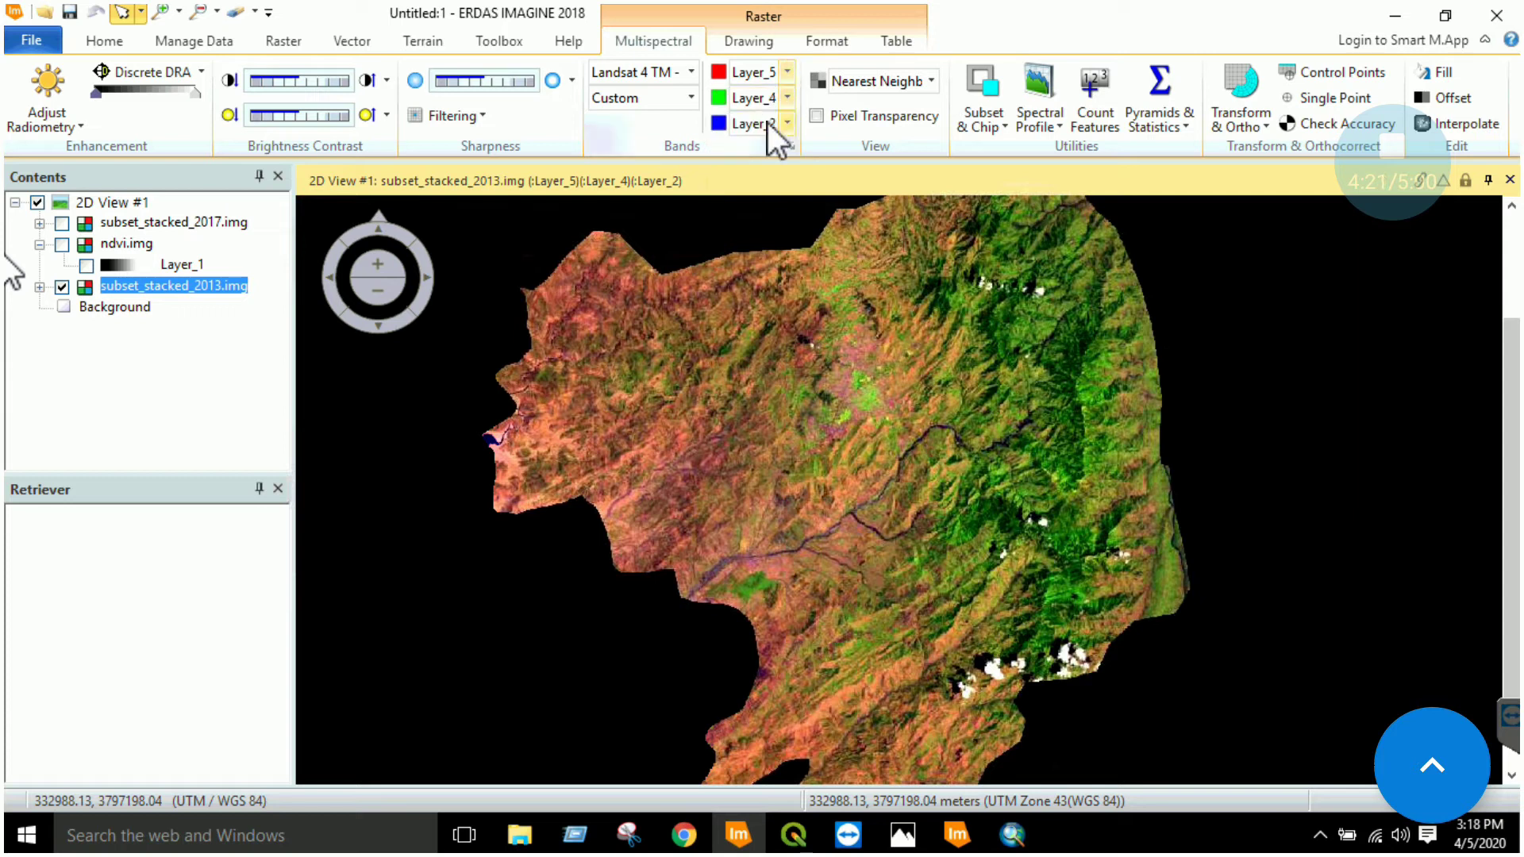
left_click(790, 72)
left_click(793, 73)
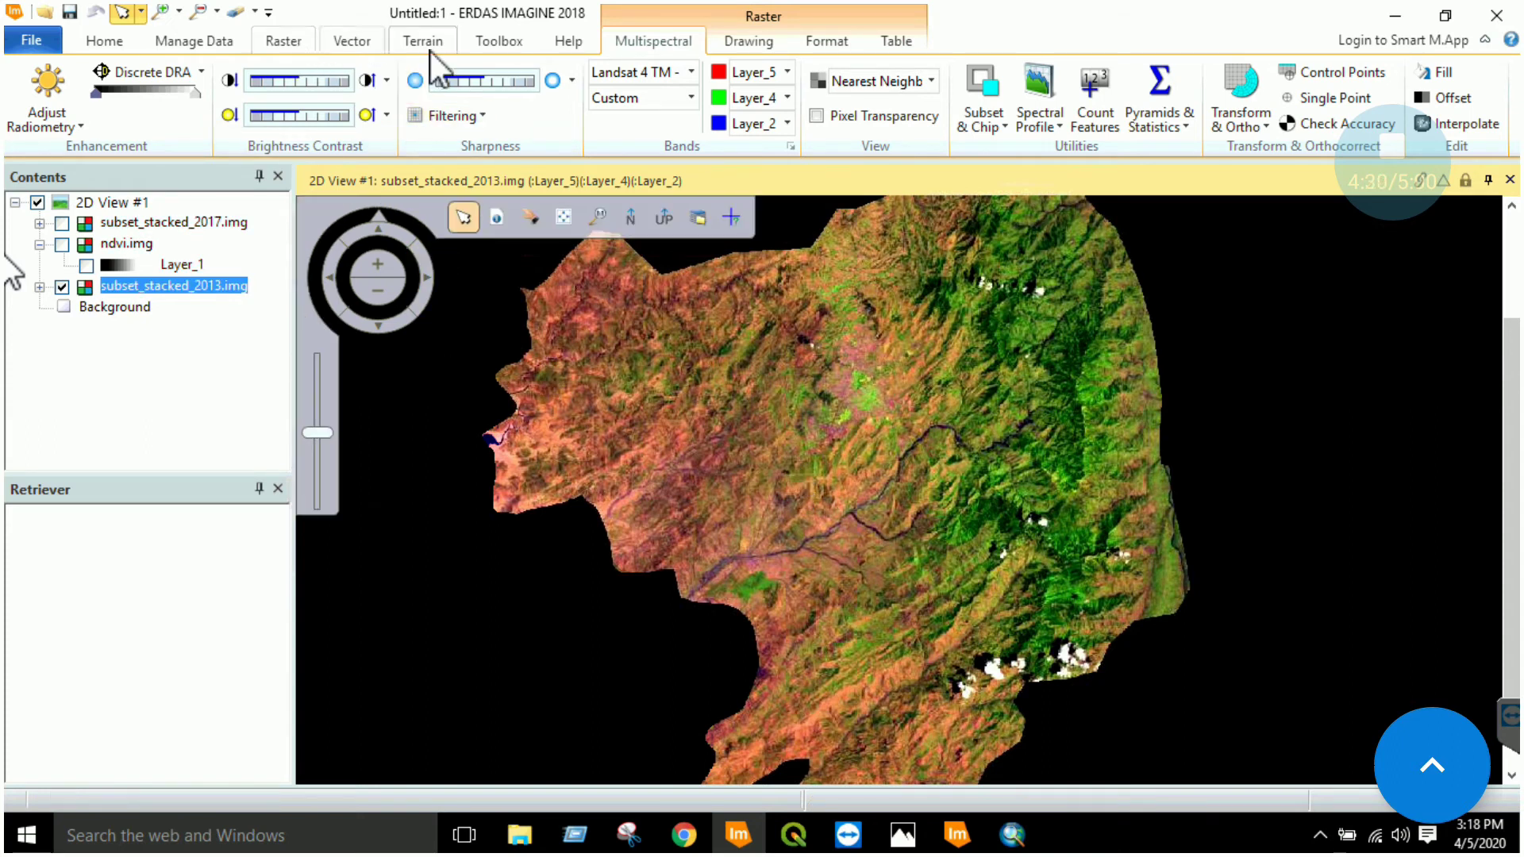
Start a new graphical model in Model Maker from the Toolbox.
left_click(514, 46)
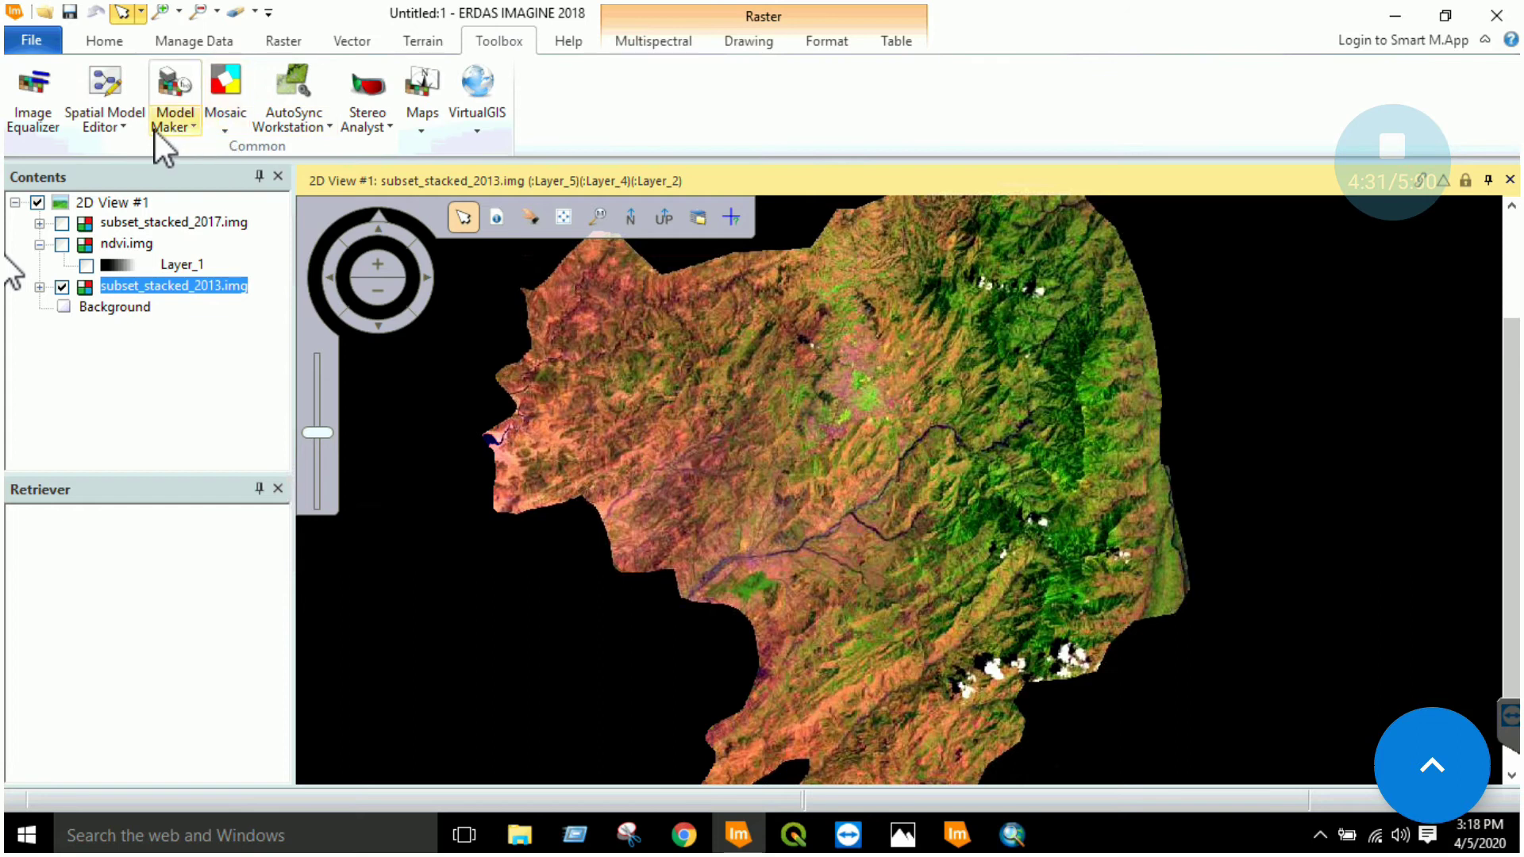
left_click(192, 130)
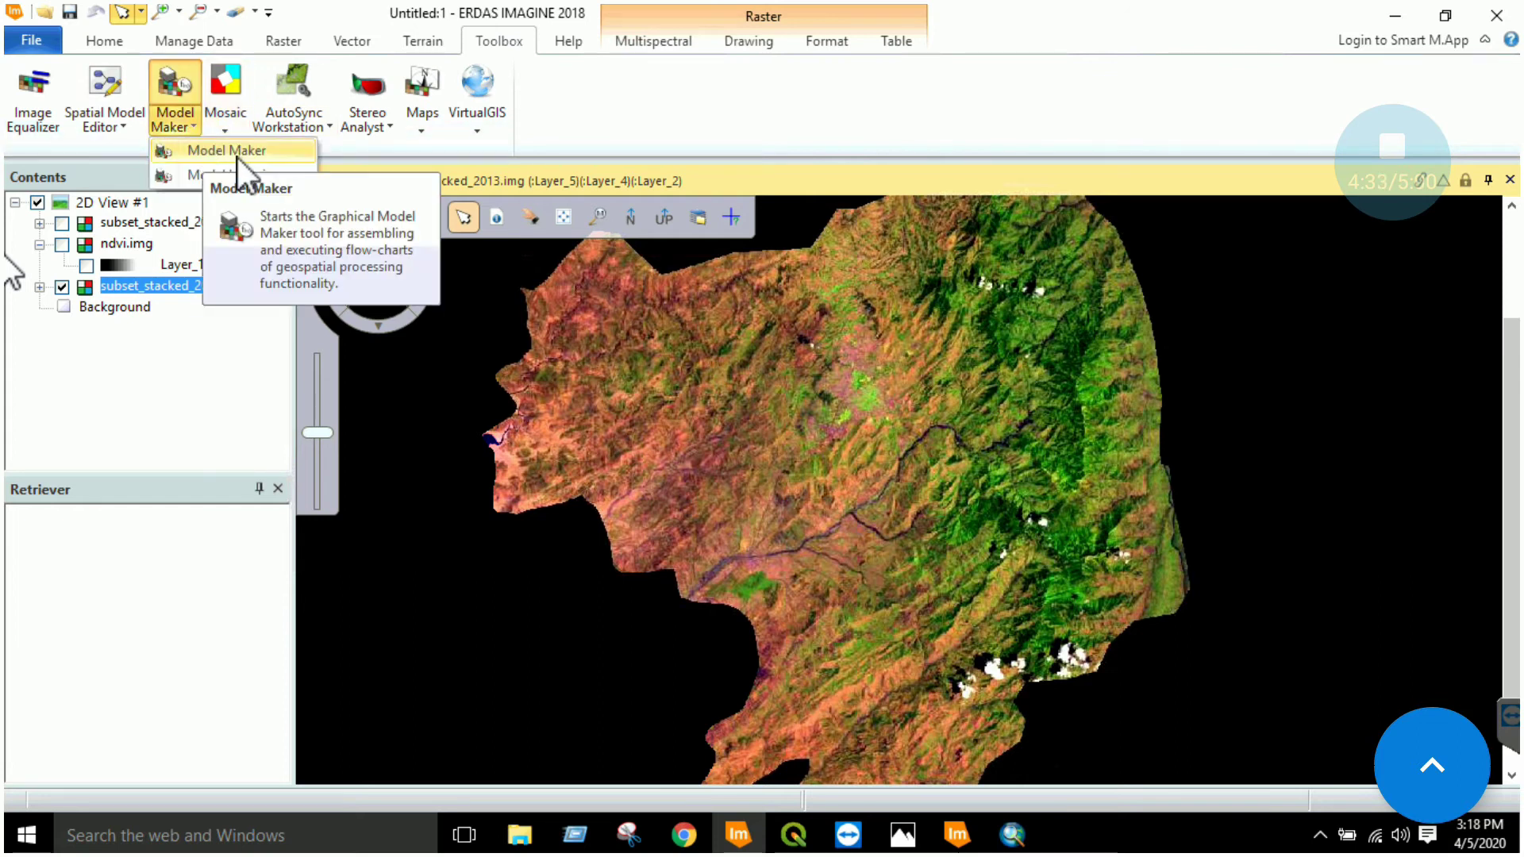
left_click(246, 158)
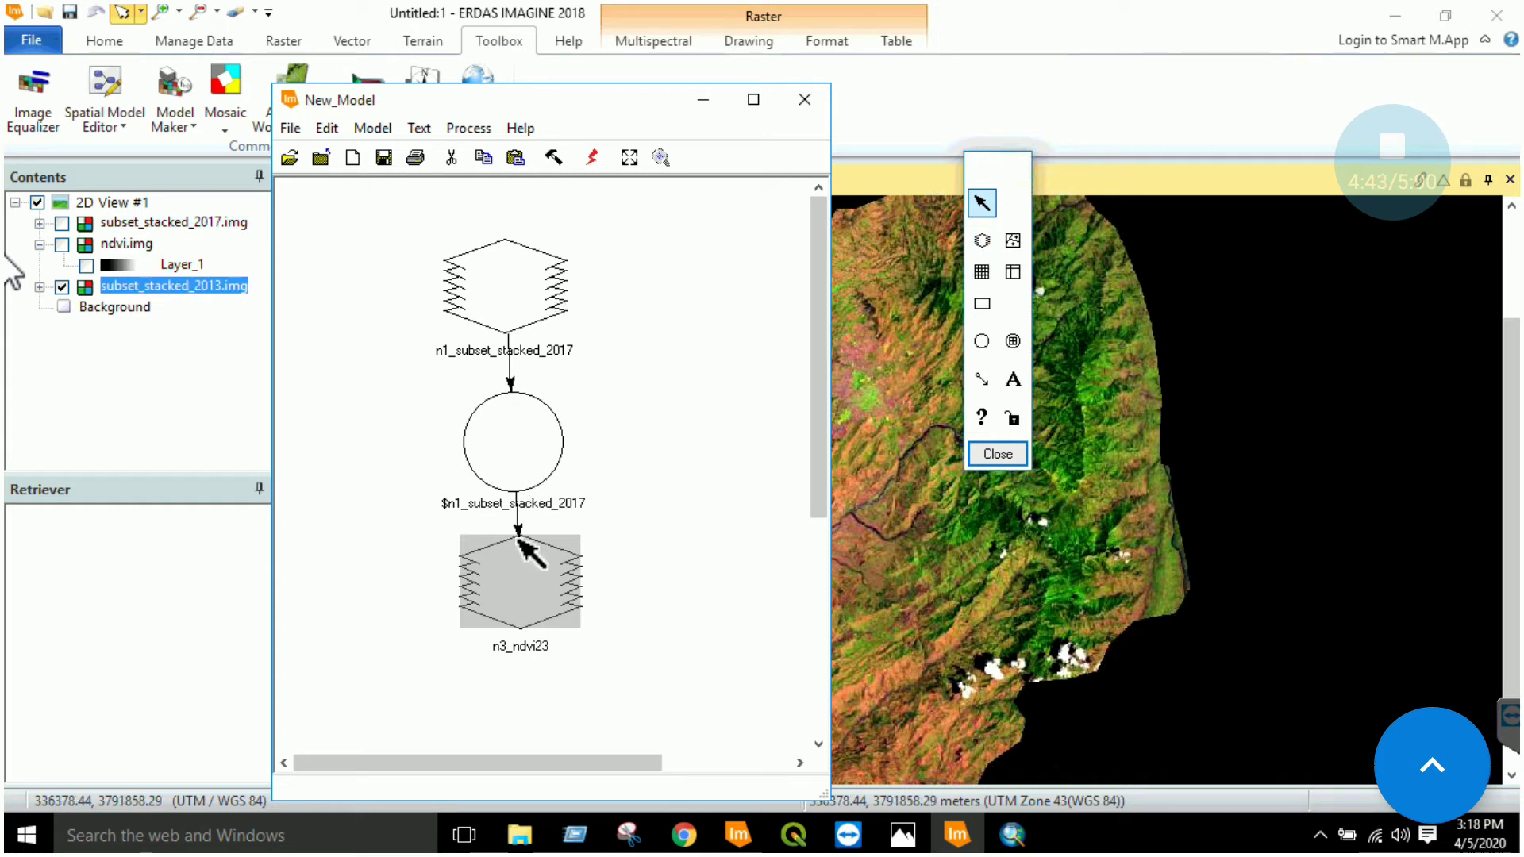
Set input subset_stacked_2017.img, formula (band4-band3)/(band4+band3), and output ndvi23.img.
double_click(528, 286)
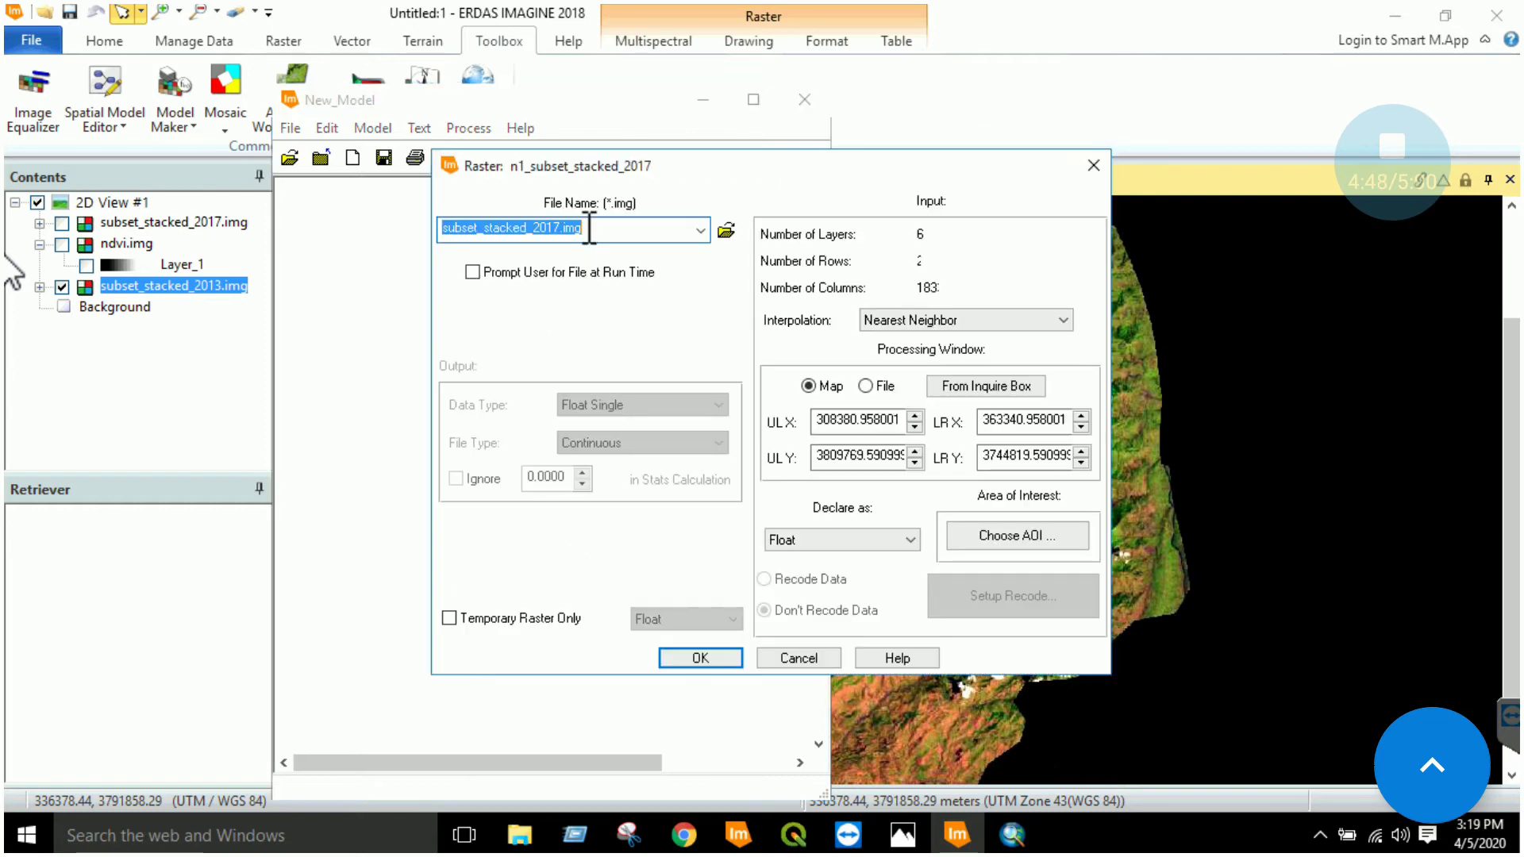
left_click(698, 657)
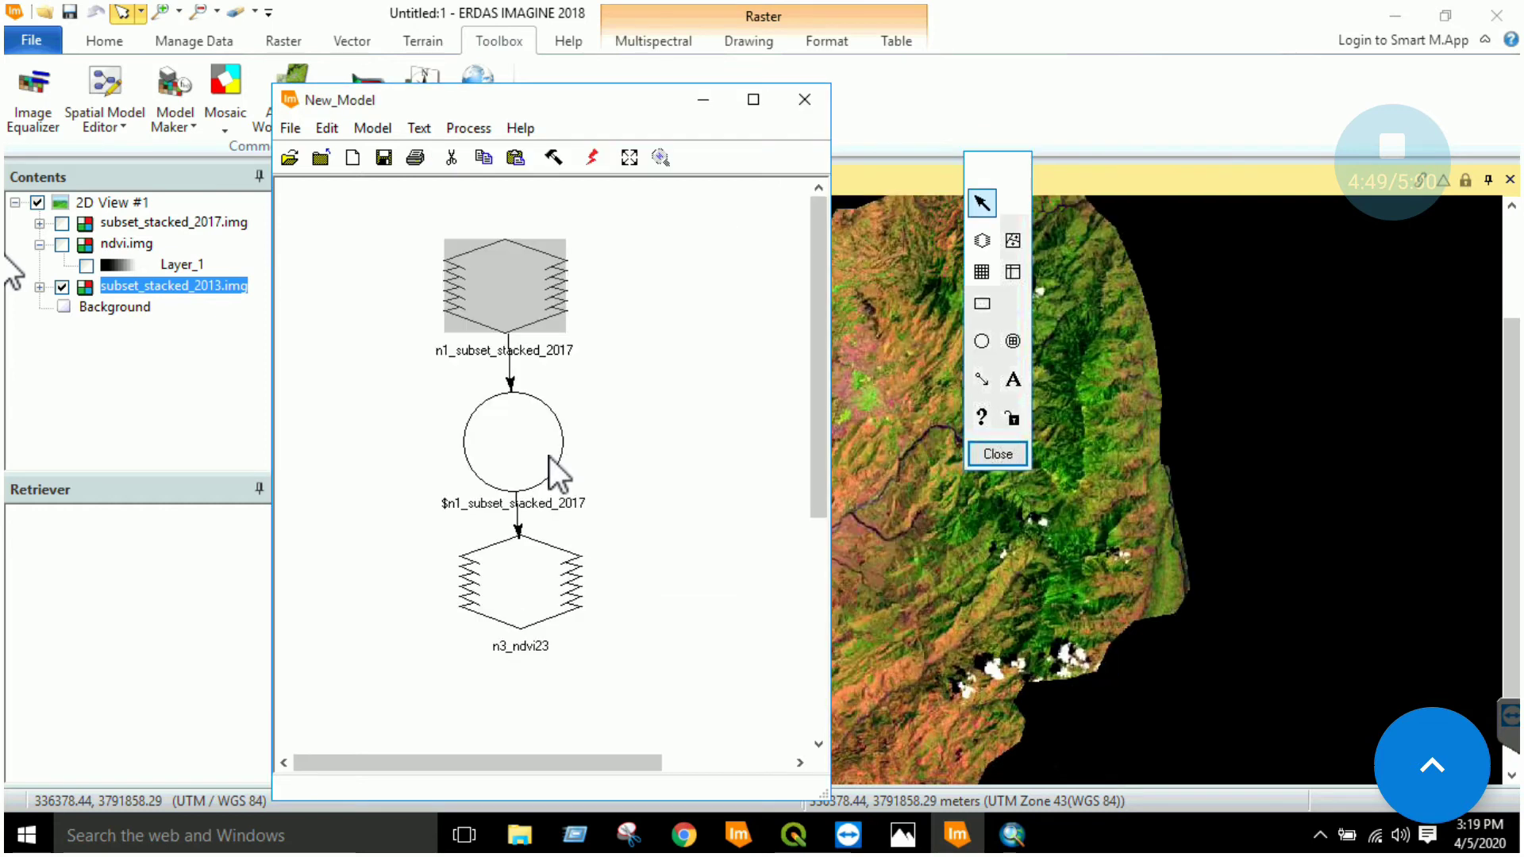
double_click(536, 443)
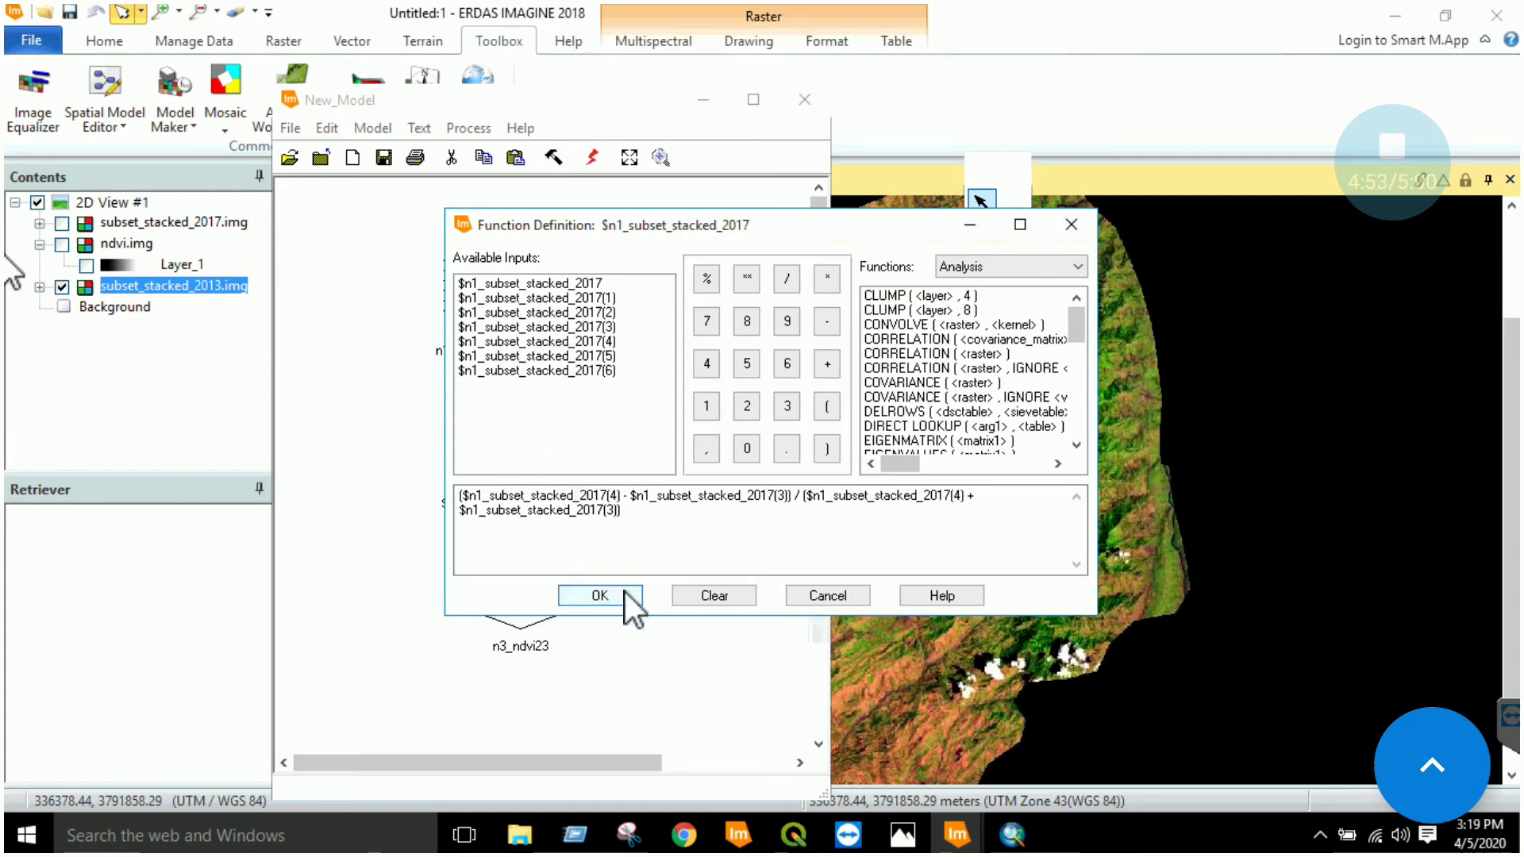
left_click(600, 595)
double_click(528, 578)
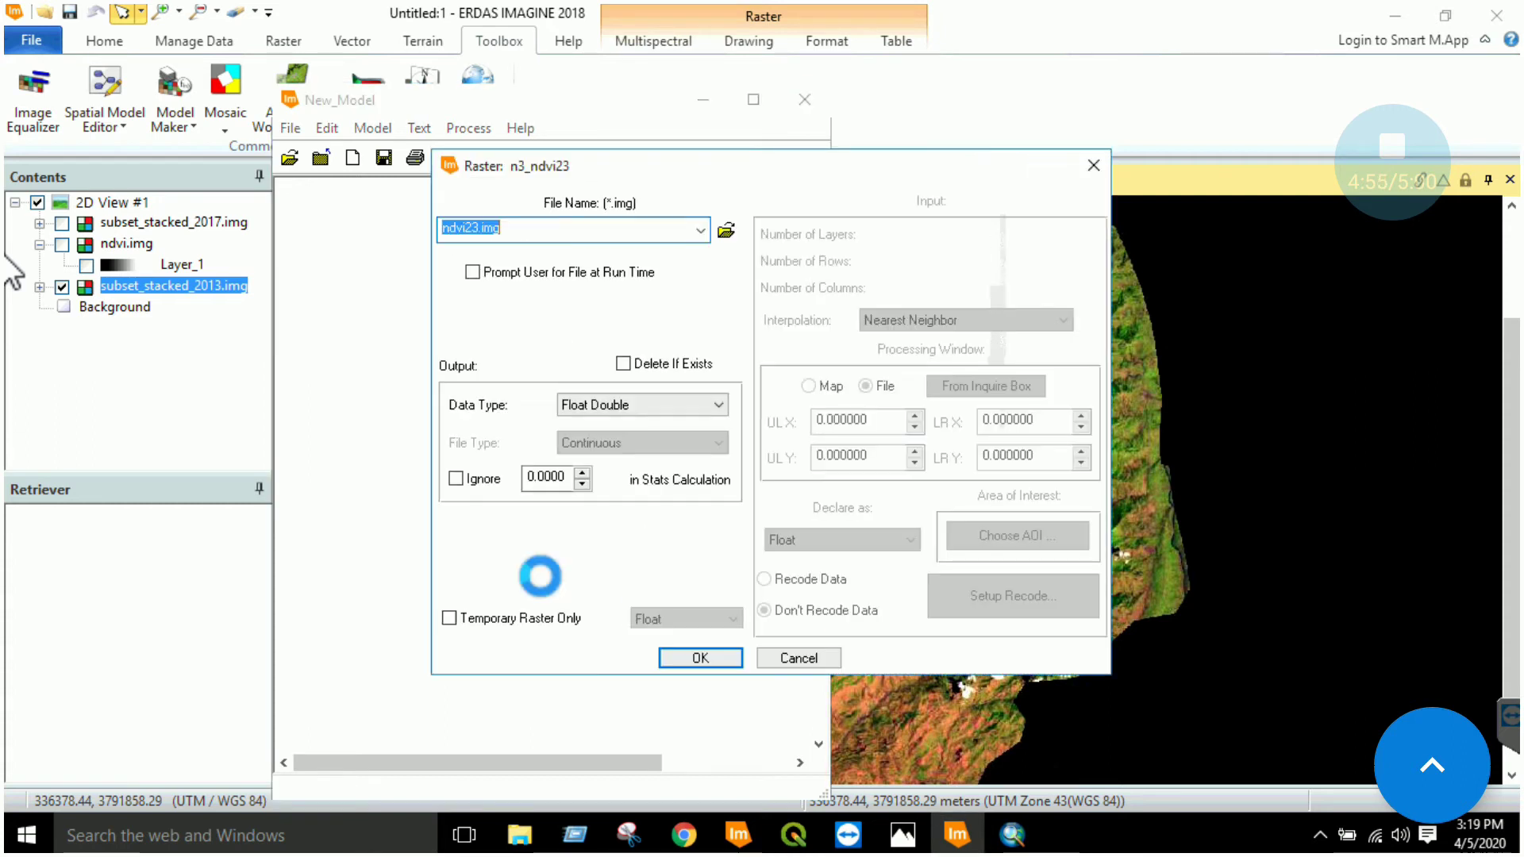
left_click(689, 654)
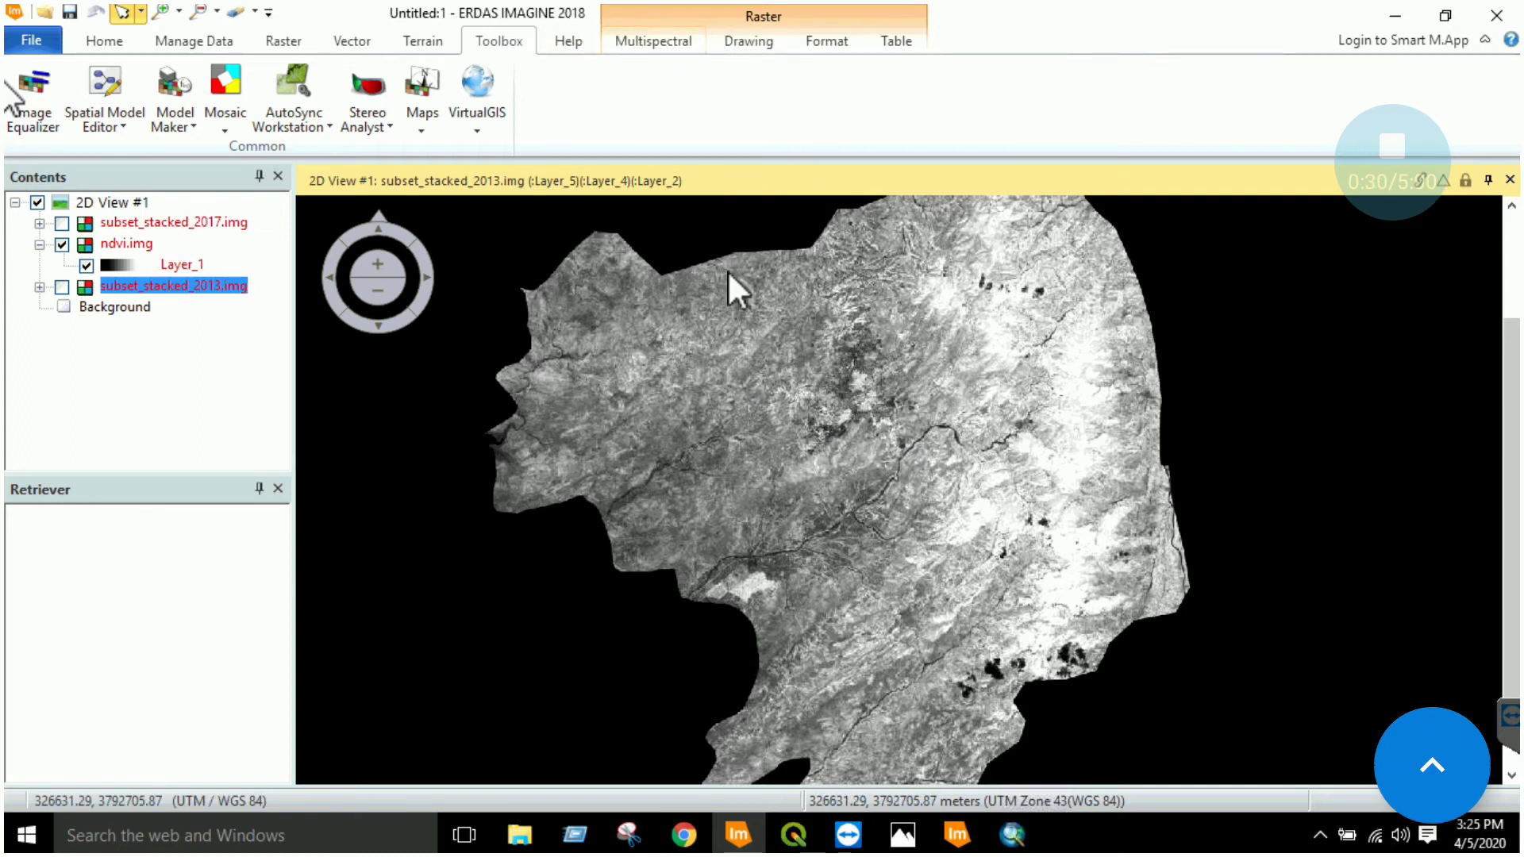
Bring QGIS forward and review the three-class Reclassified raster on the map.
left_click(804, 845)
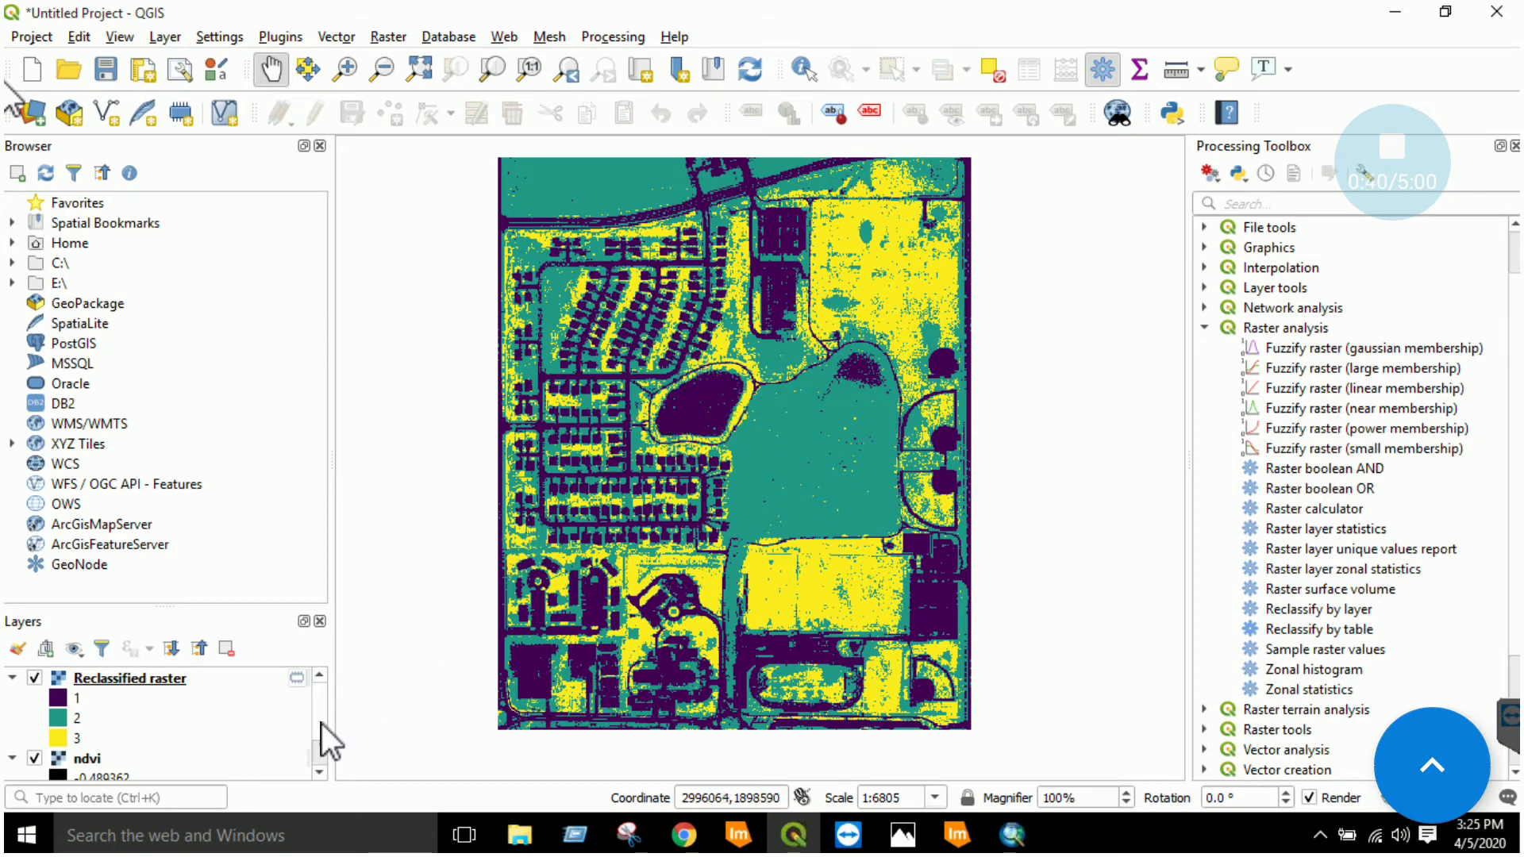
scroll(320, 722, "down", 2)
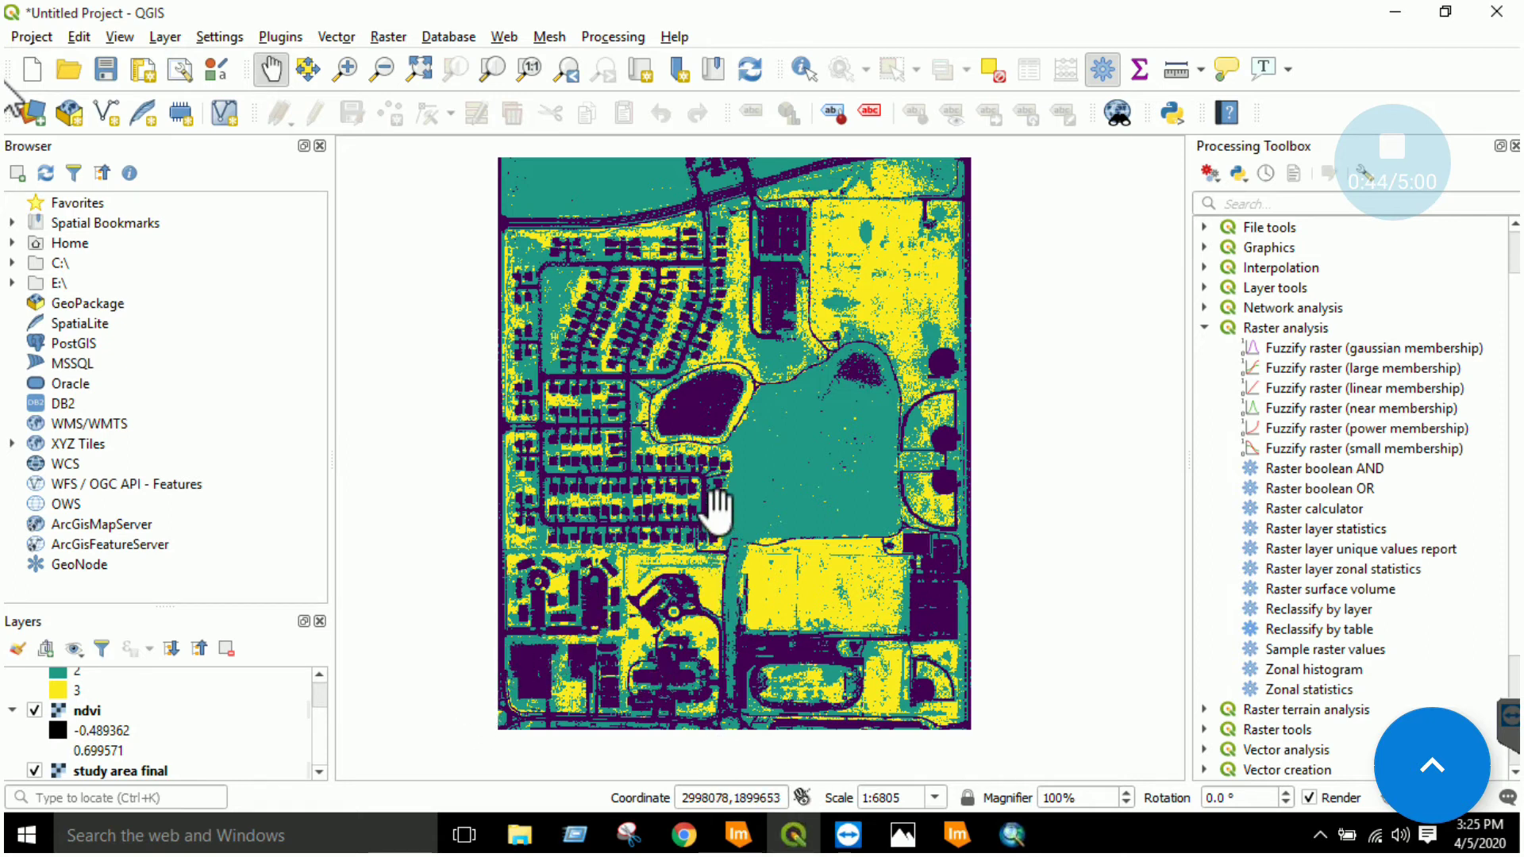
left_click_drag(714, 495, 680, 527)
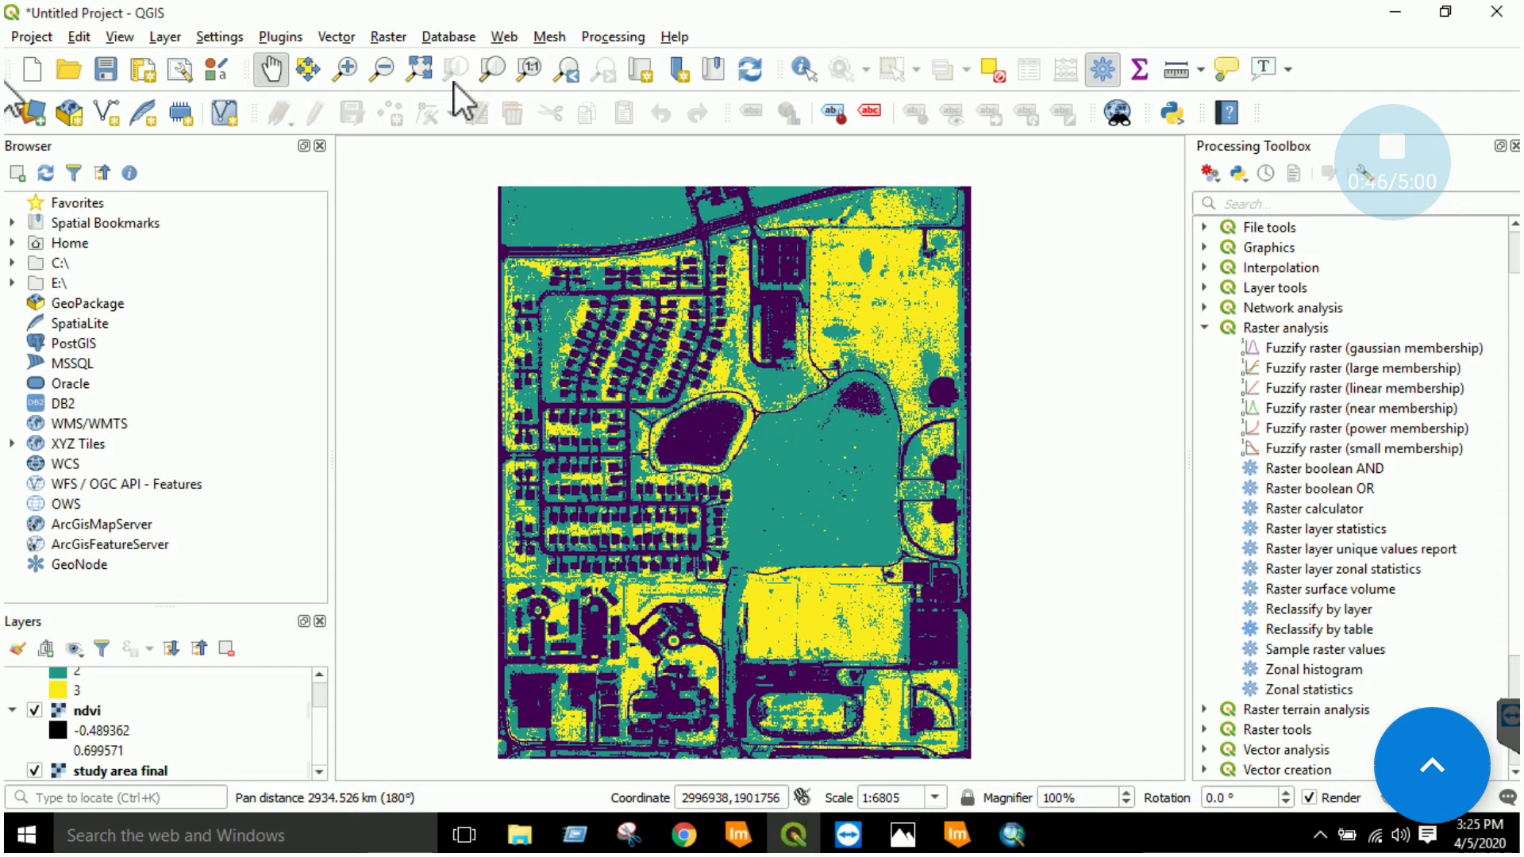
left_click(388, 36)
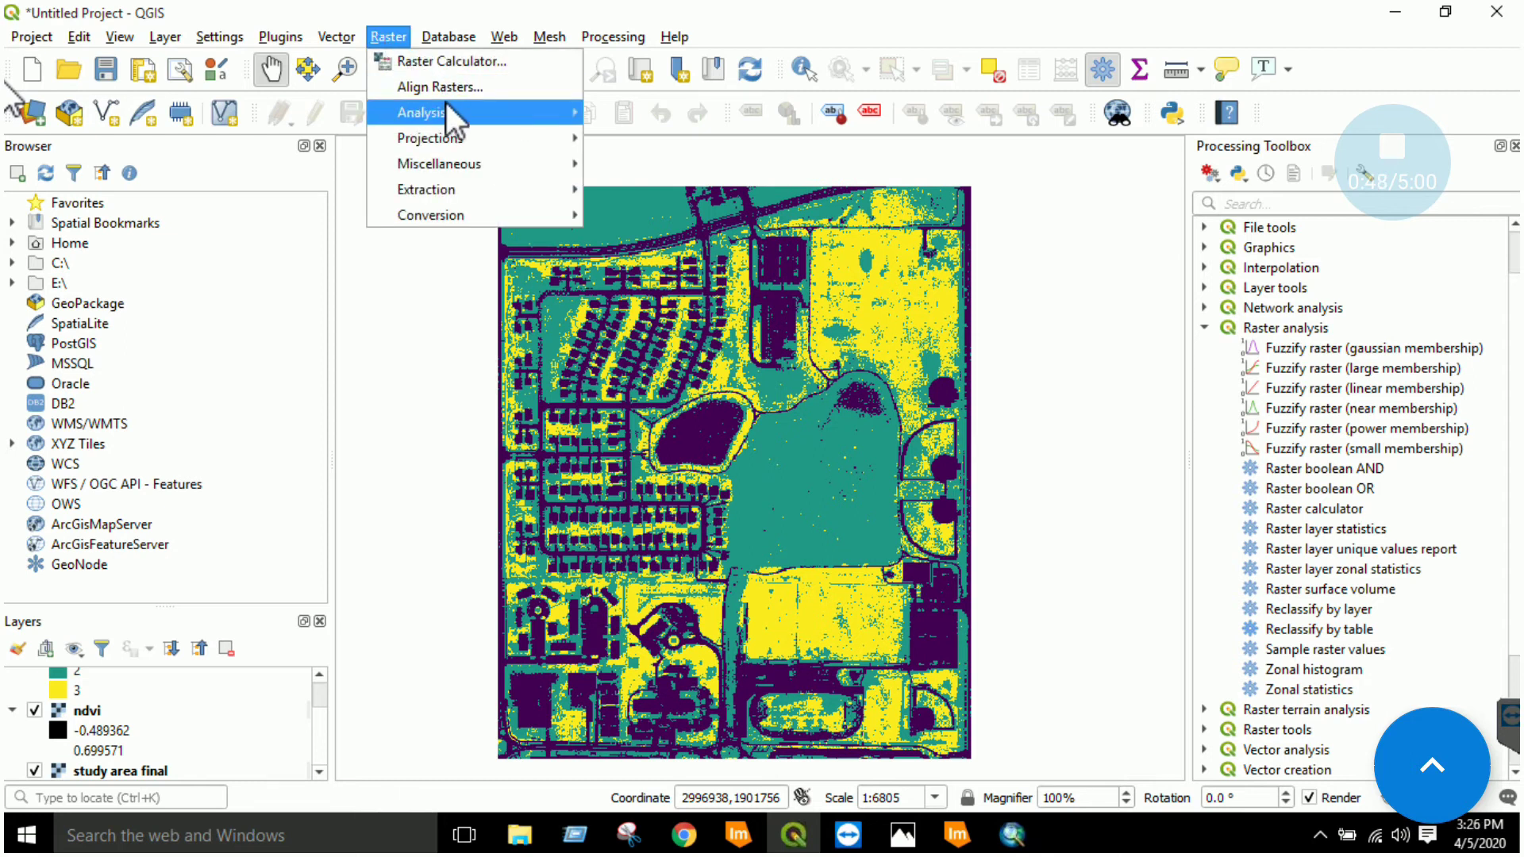
Open the Raster Calculator listing Reclassified raster, ndvi and study area final bands.
left_click(470, 67)
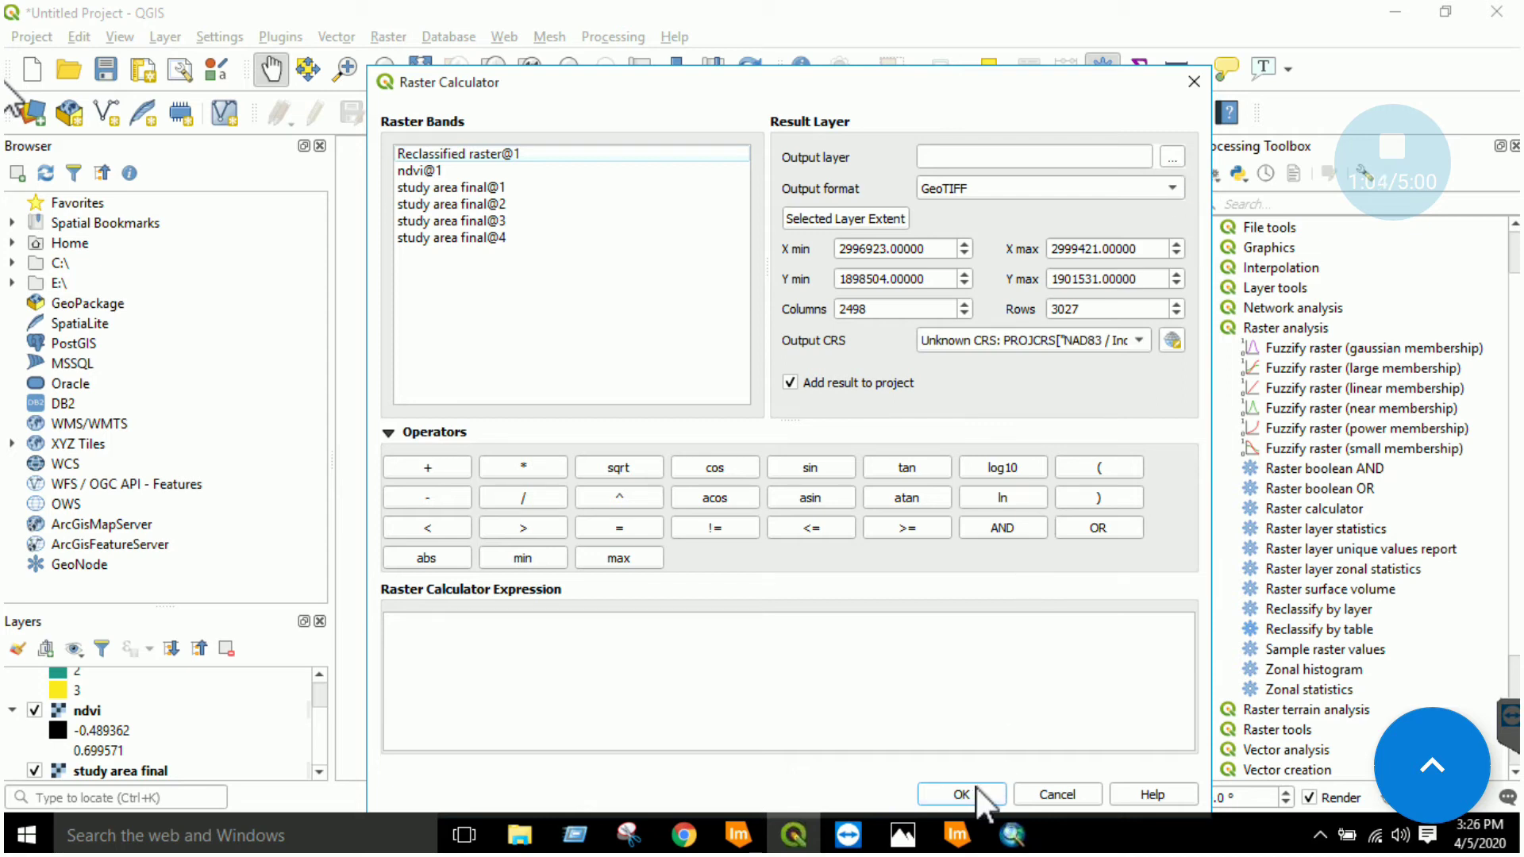
Close the Raster Calculator and launch Reclassify by table from the Processing Toolbox.
left_click(1056, 794)
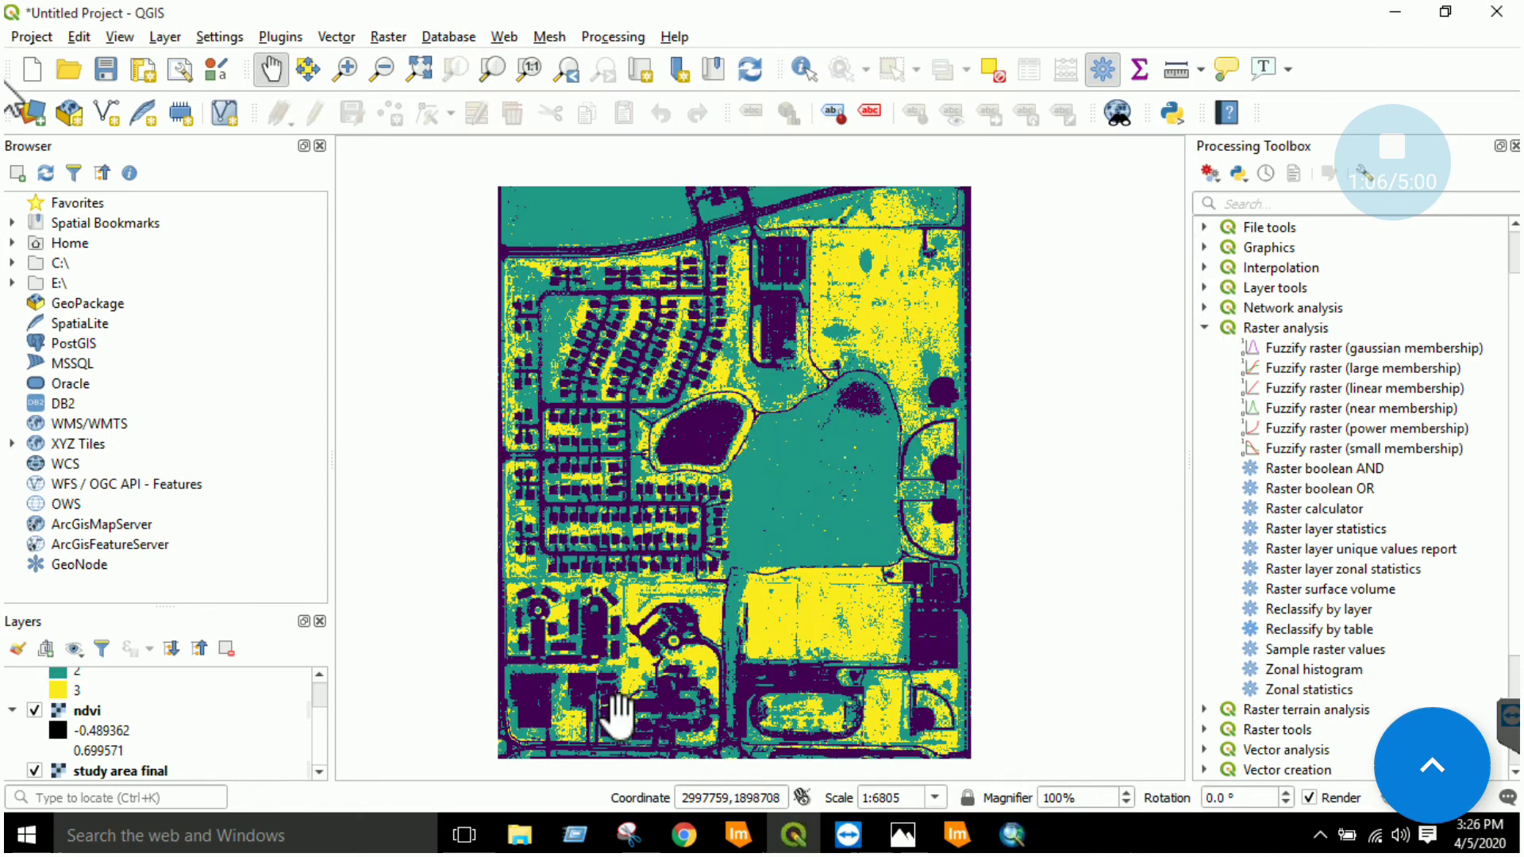
left_click(103, 714)
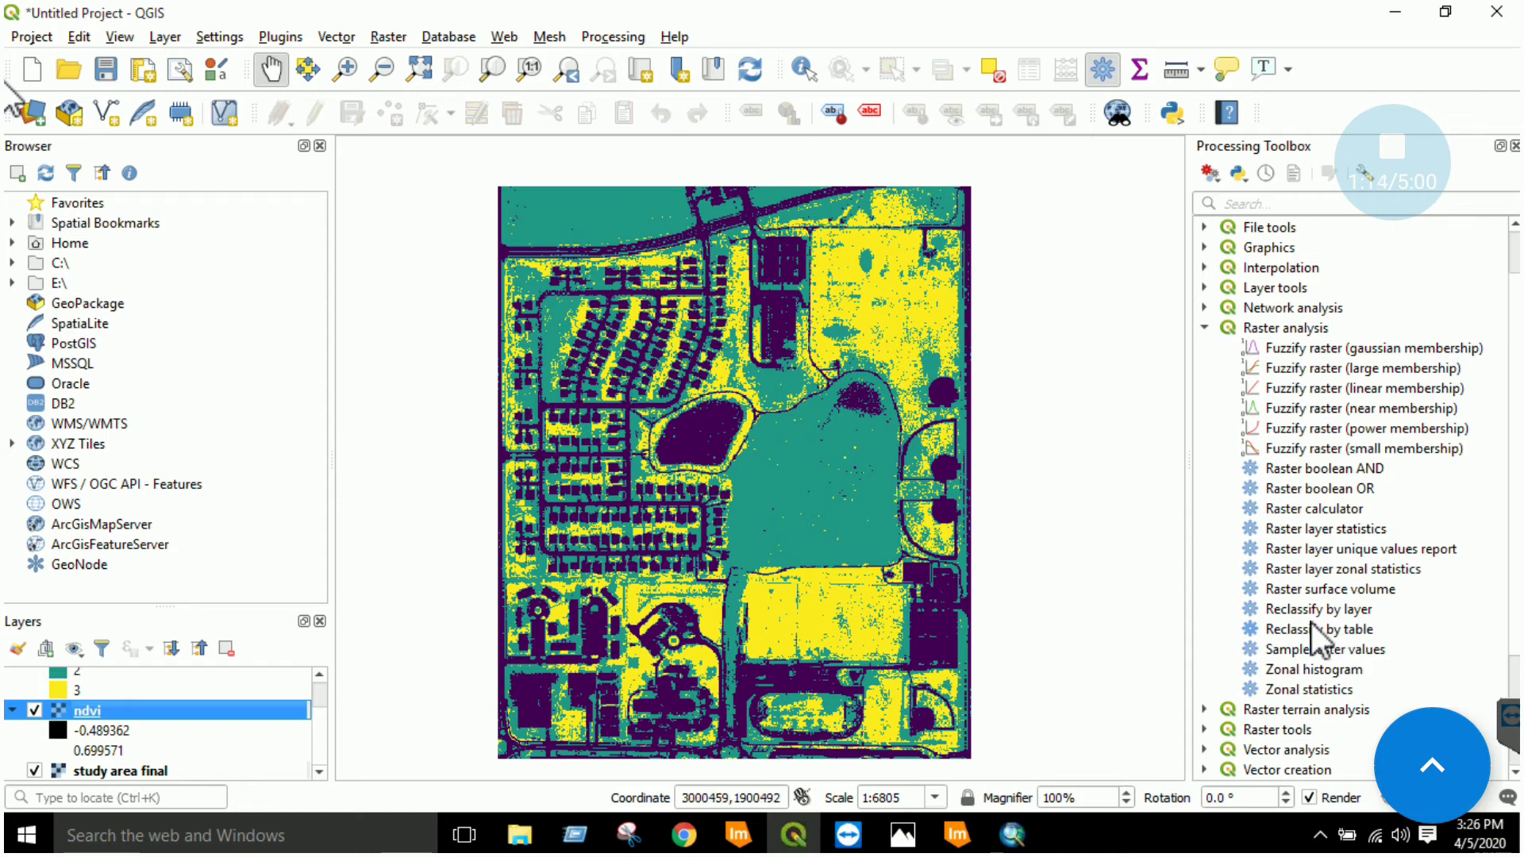
left_click(617, 37)
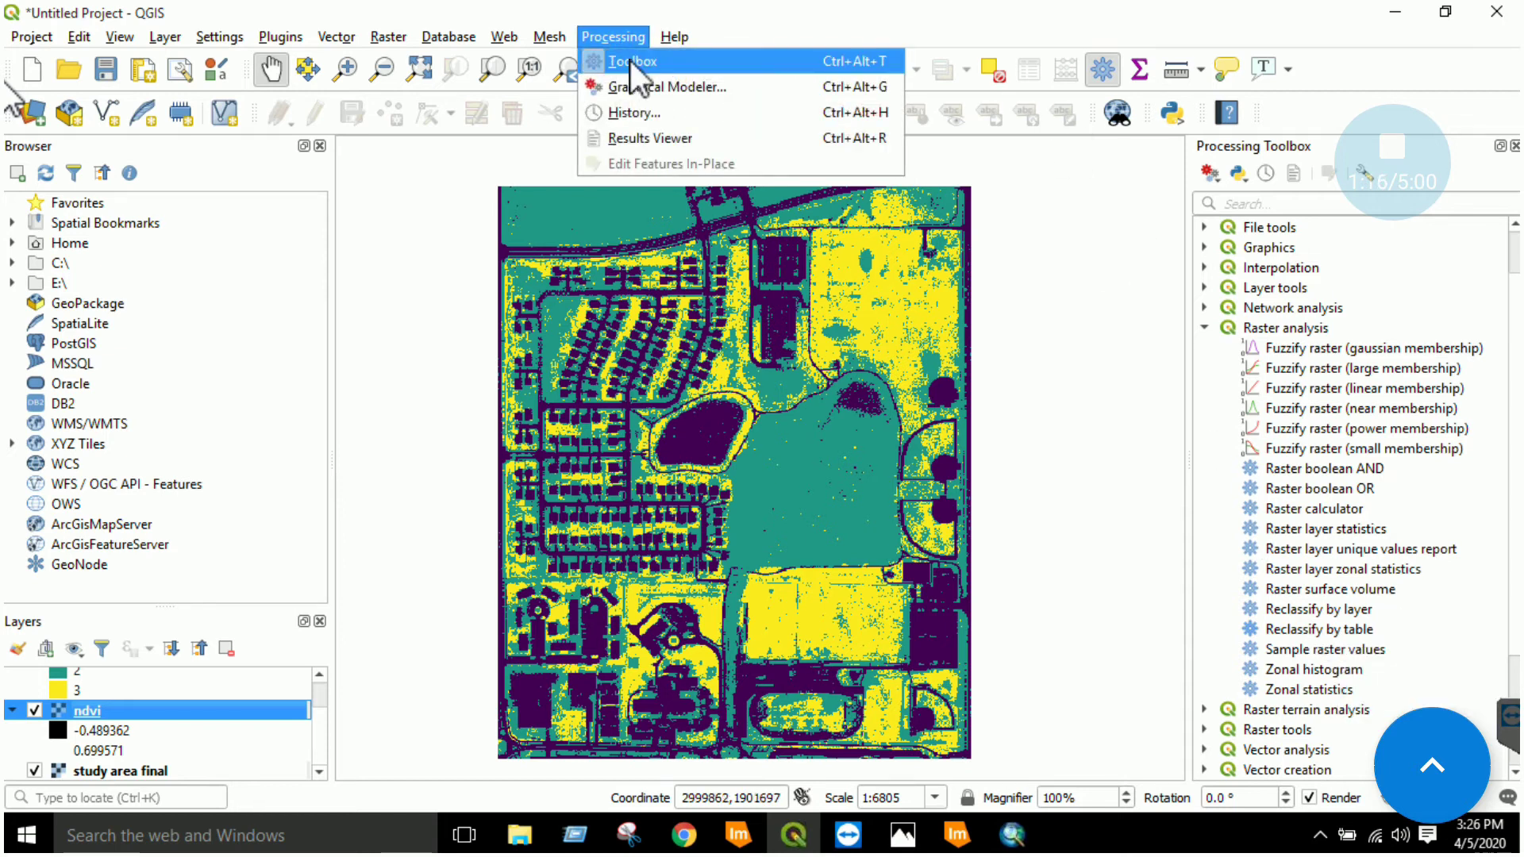
left_click(856, 28)
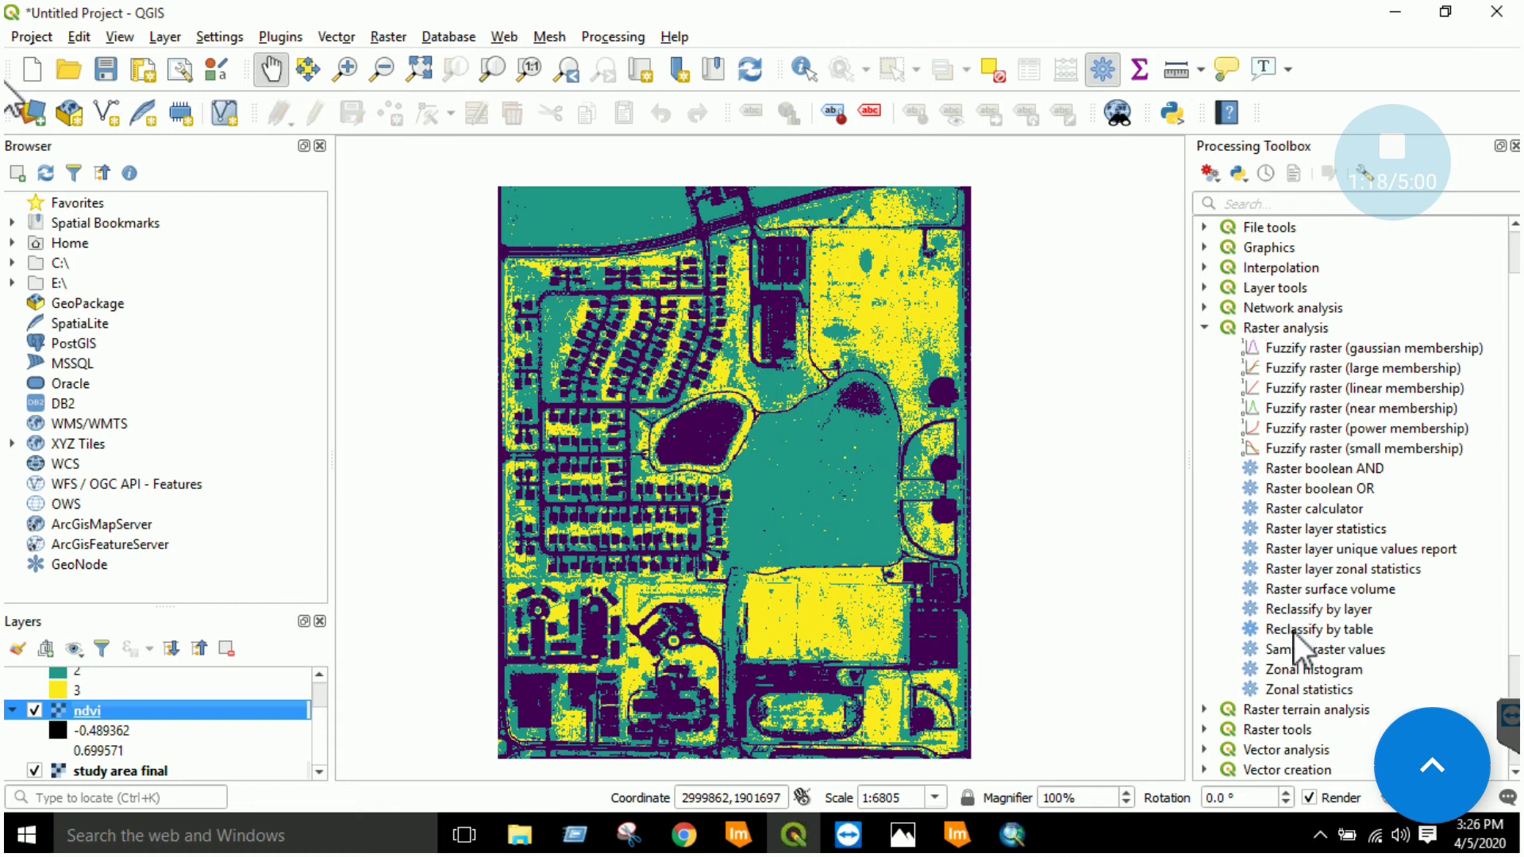
double_click(1331, 635)
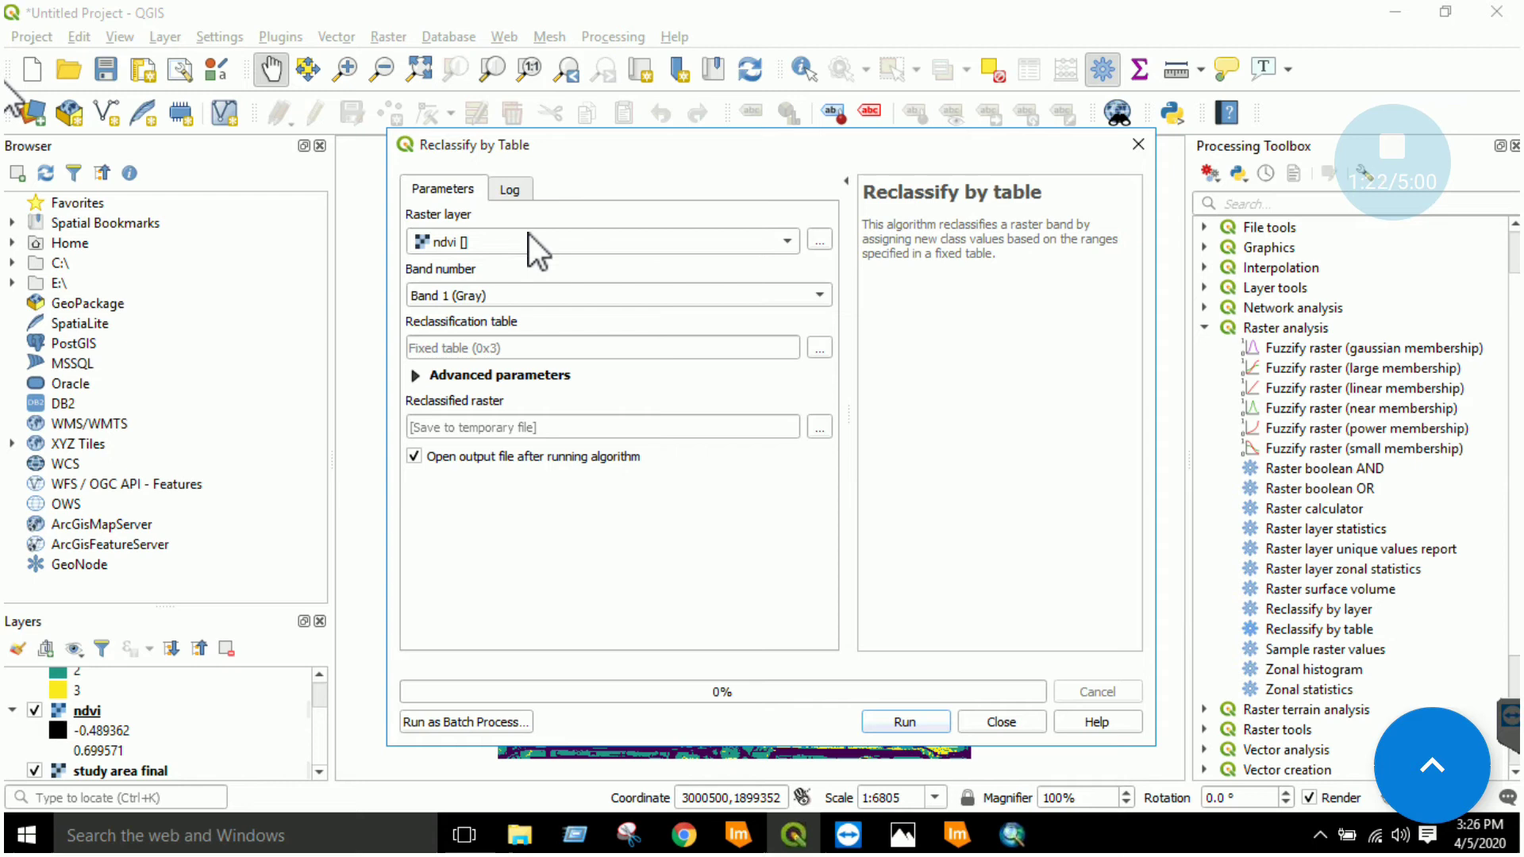
Choose ndvi as input raster with Band 1 (Gray) and open the empty reclassification table.
left_click(608, 249)
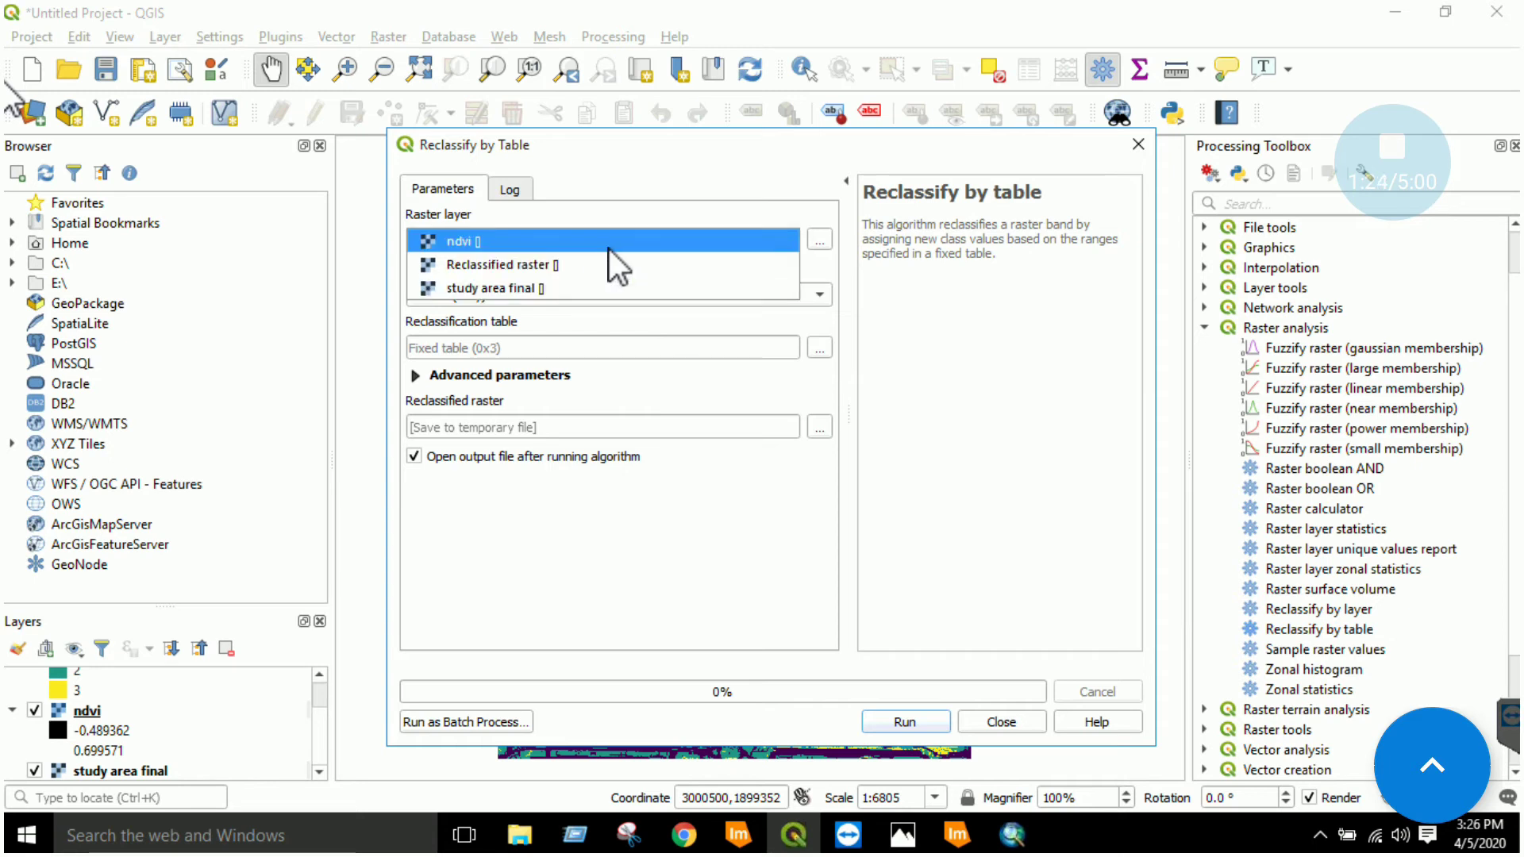
left_click(608, 247)
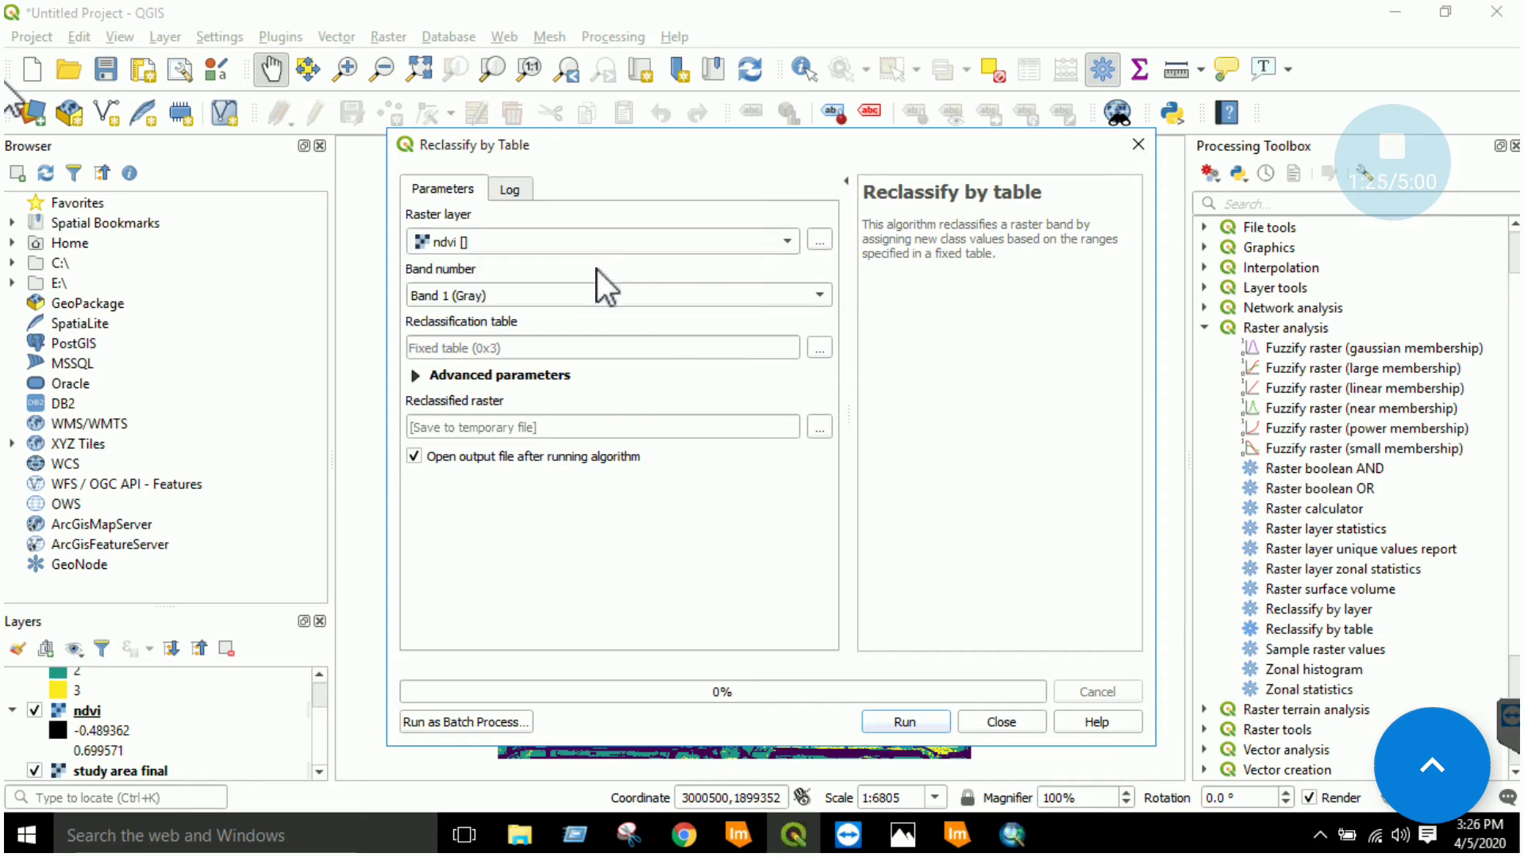
left_click(533, 303)
left_click(534, 303)
left_click(631, 429)
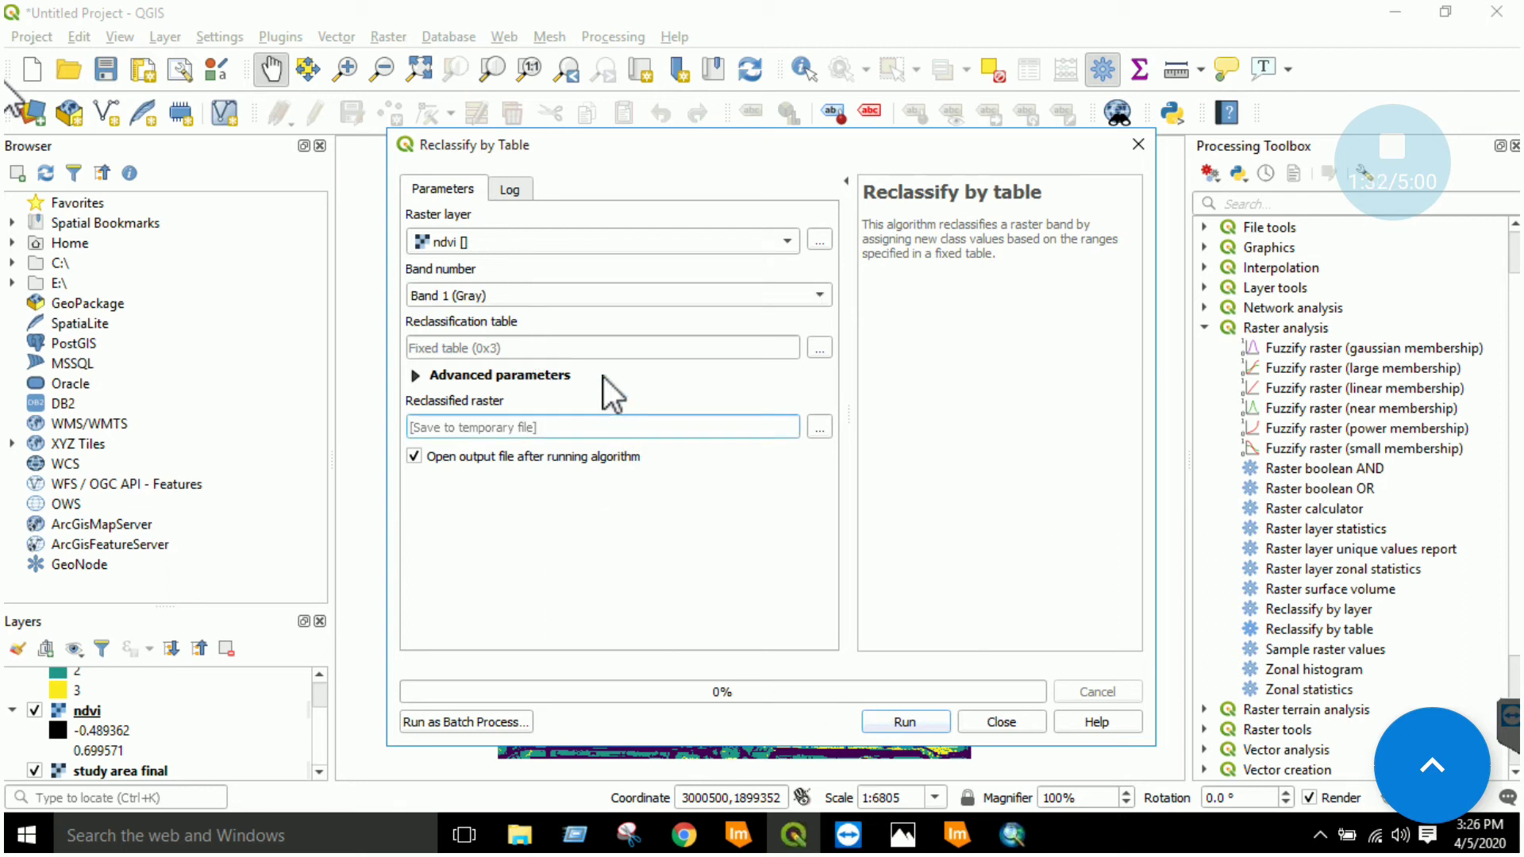
left_click(769, 345)
Add three table rows and set the first: -1 to 0 as class 1.
left_click(820, 352)
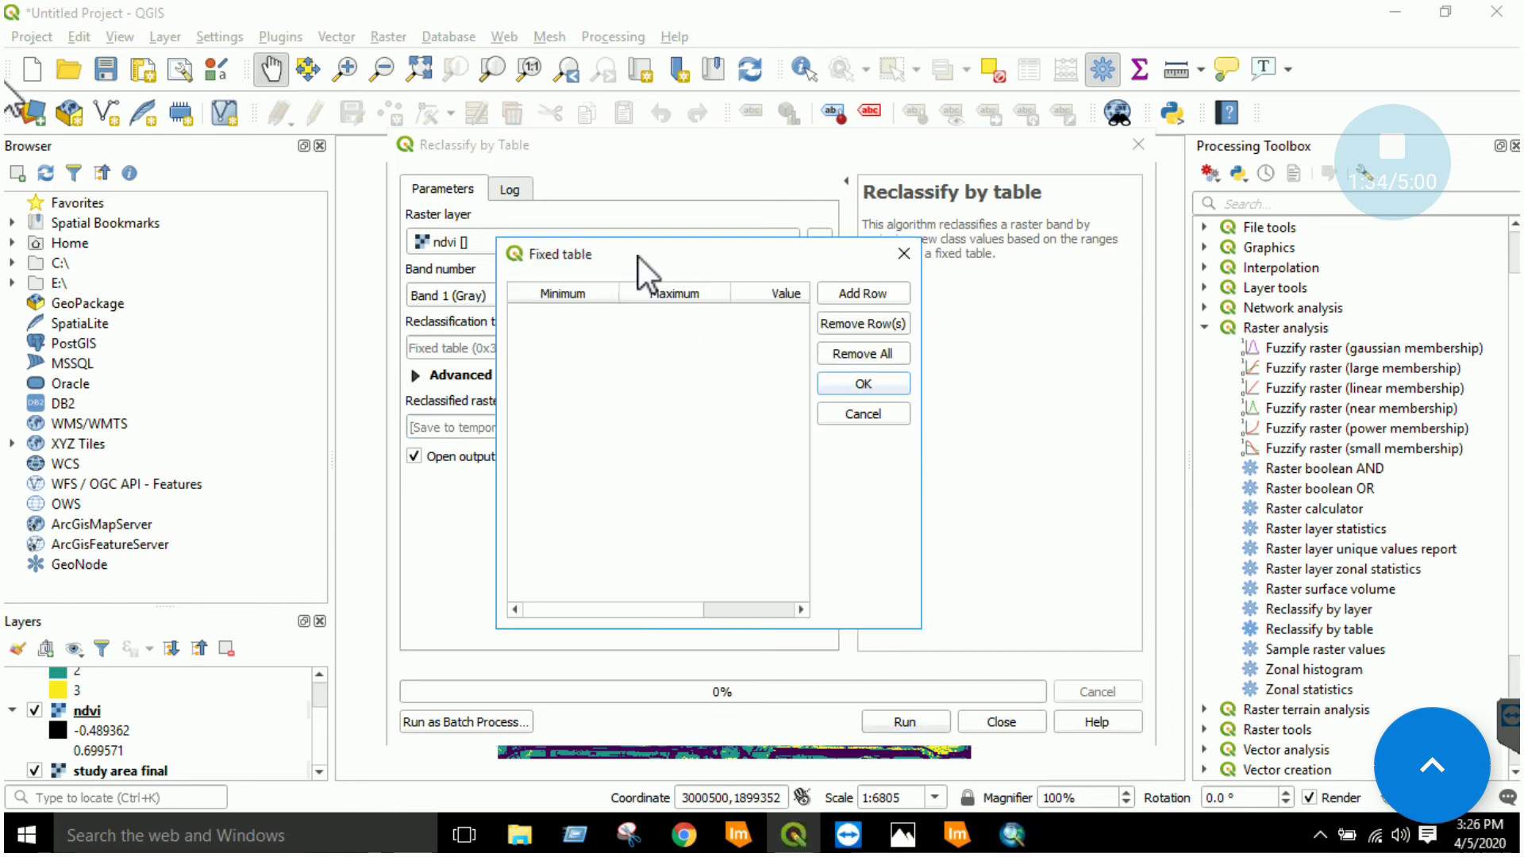
left_click_drag(639, 257, 845, 252)
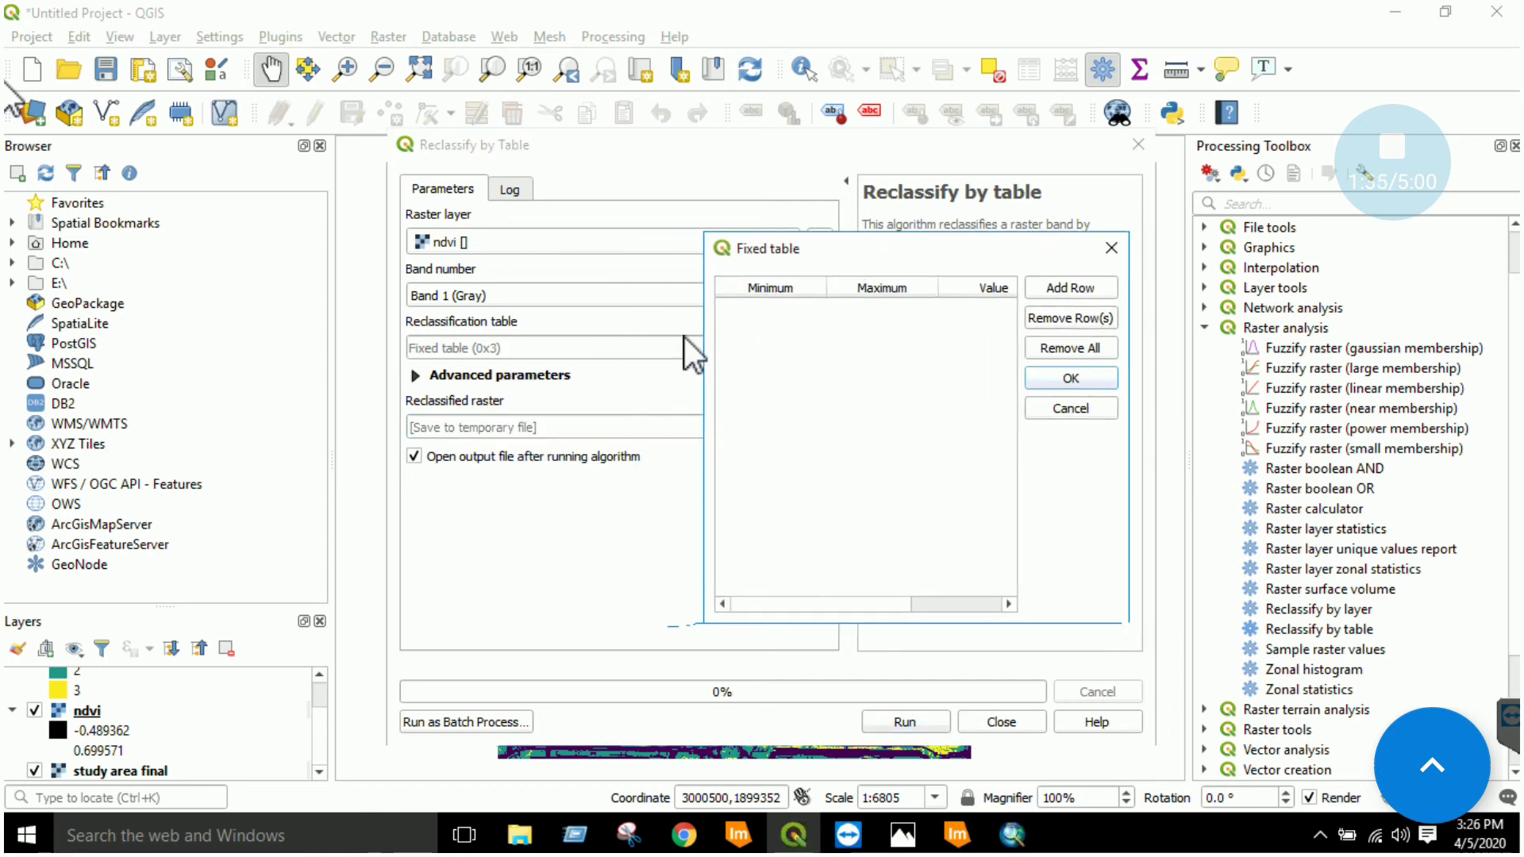
left_click(1070, 292)
left_click(1070, 290)
left_click(1063, 292)
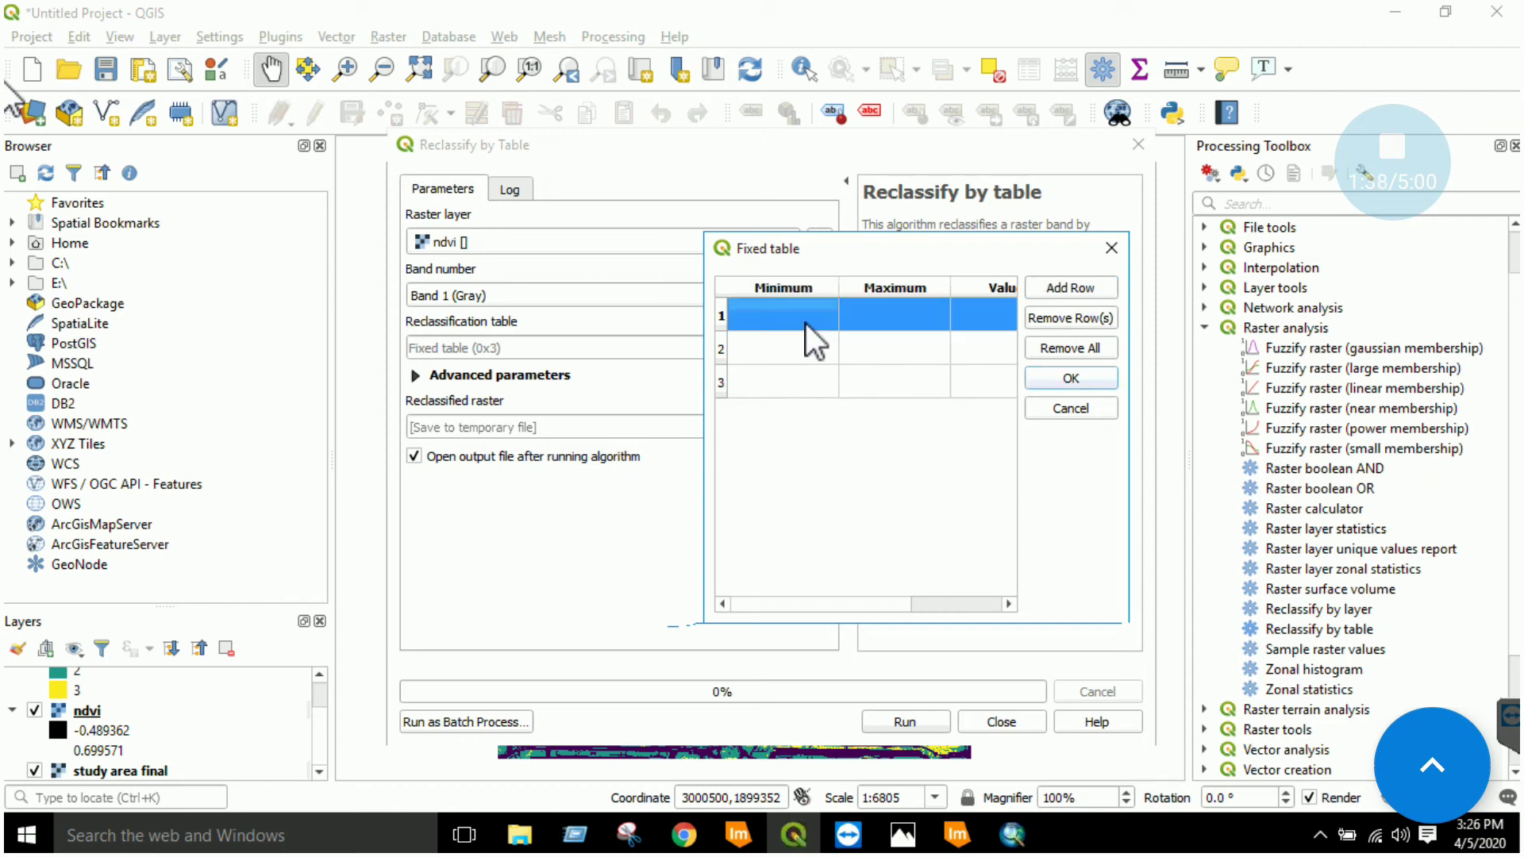
double_click(795, 318)
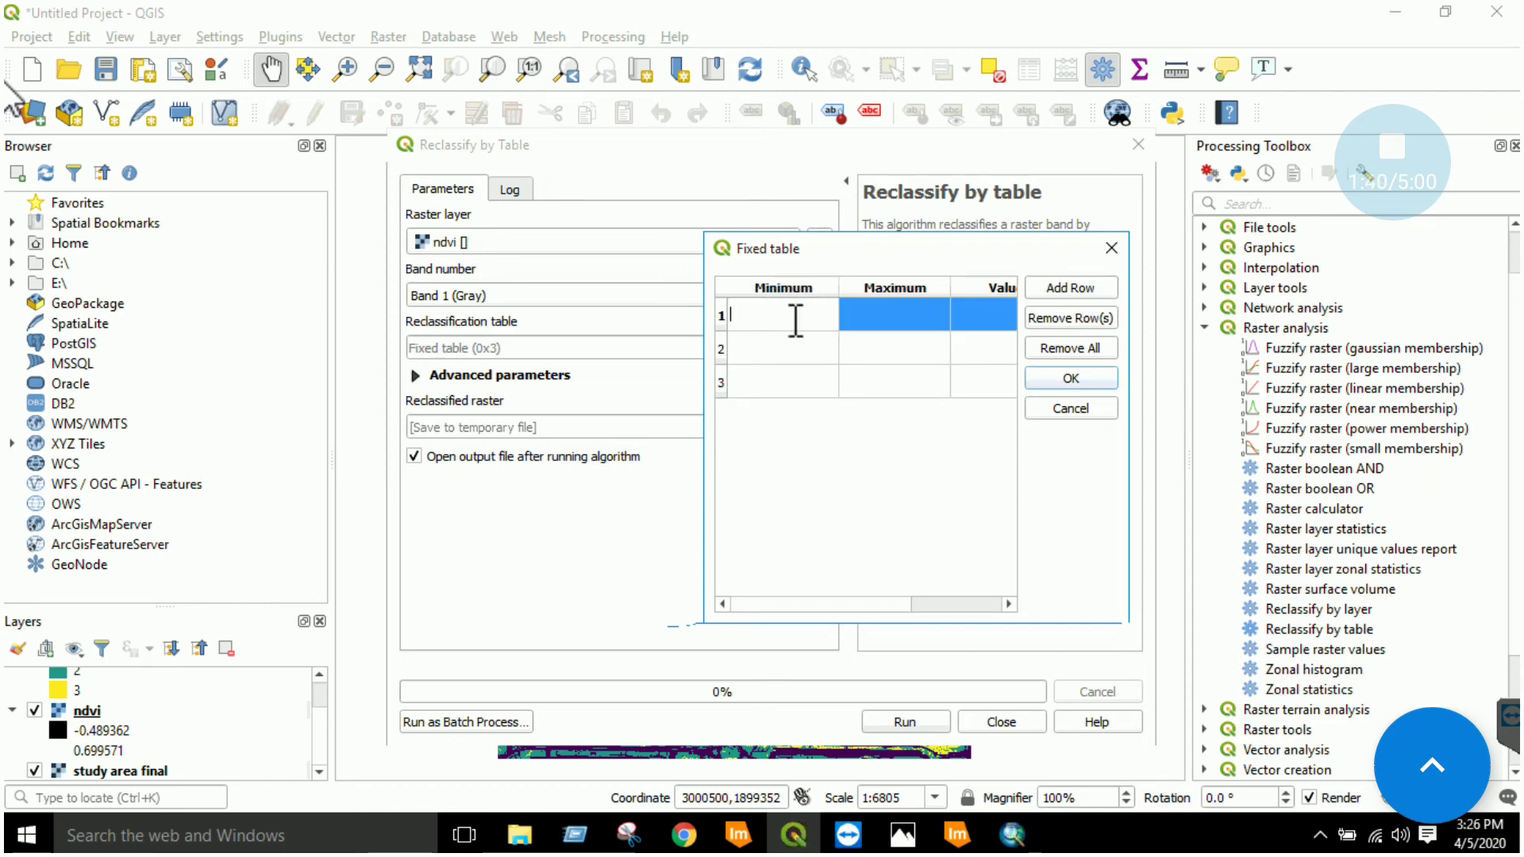
type("-1")
double_click(881, 317)
type("0")
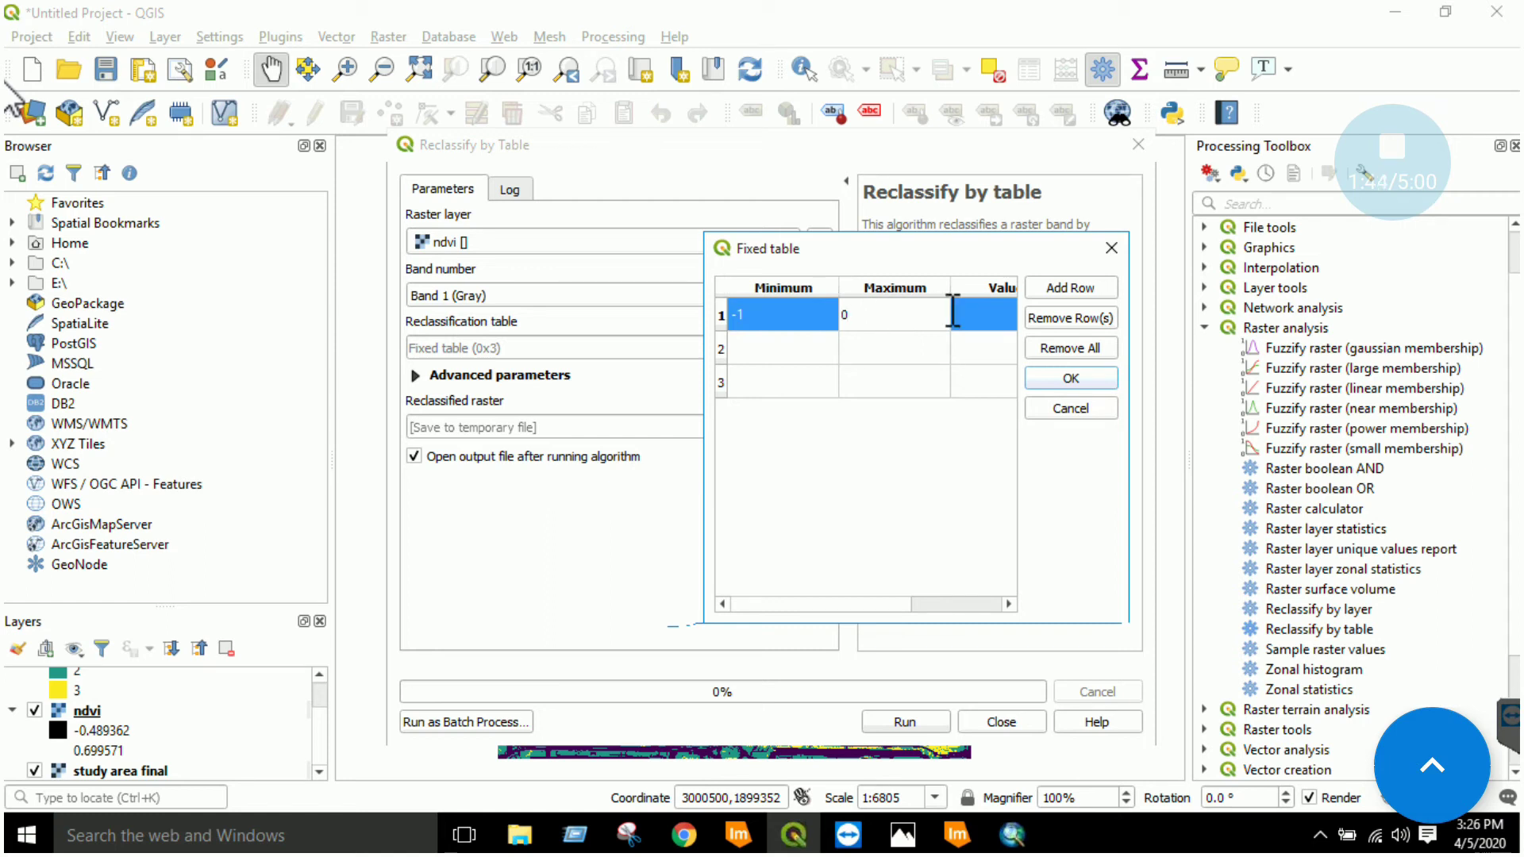
double_click(981, 317)
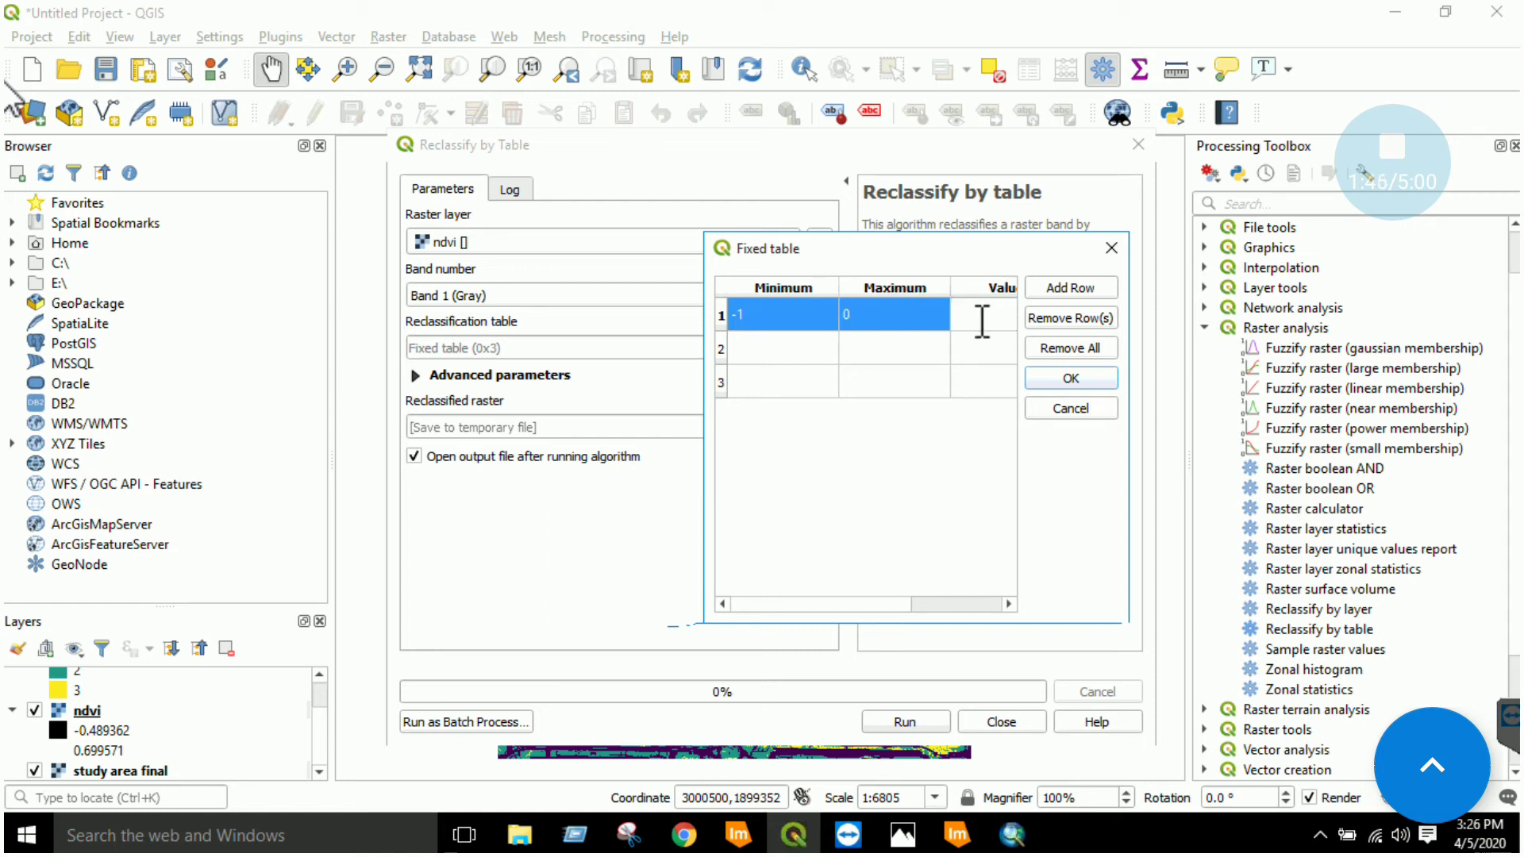
type("1")
Set 0 to 0.35 as class 2 and 0.35 to 1 as class 3, then confirm.
double_click(784, 353)
type("0")
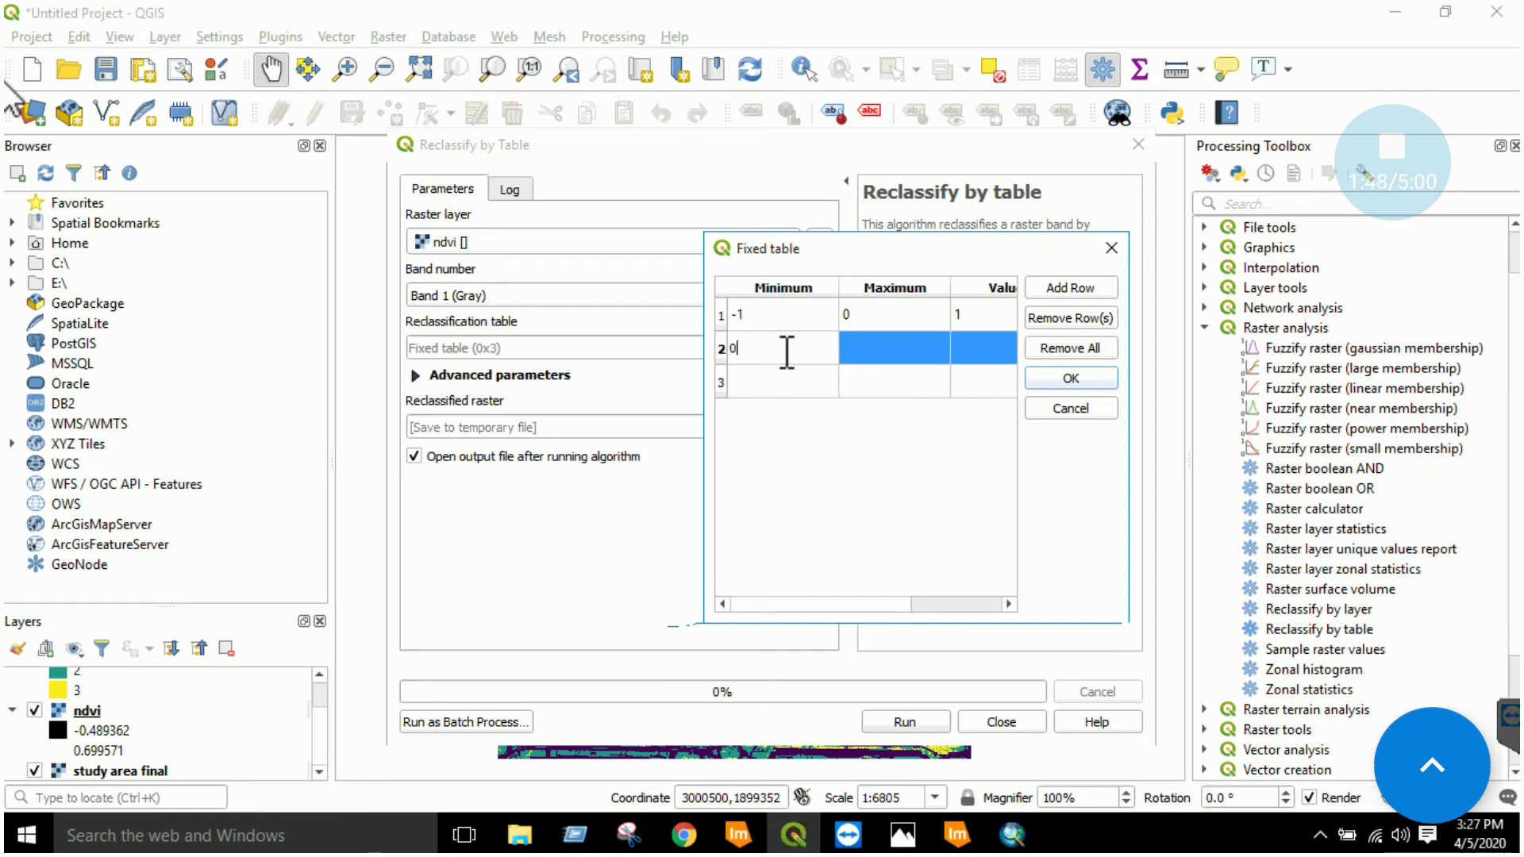
double_click(911, 352)
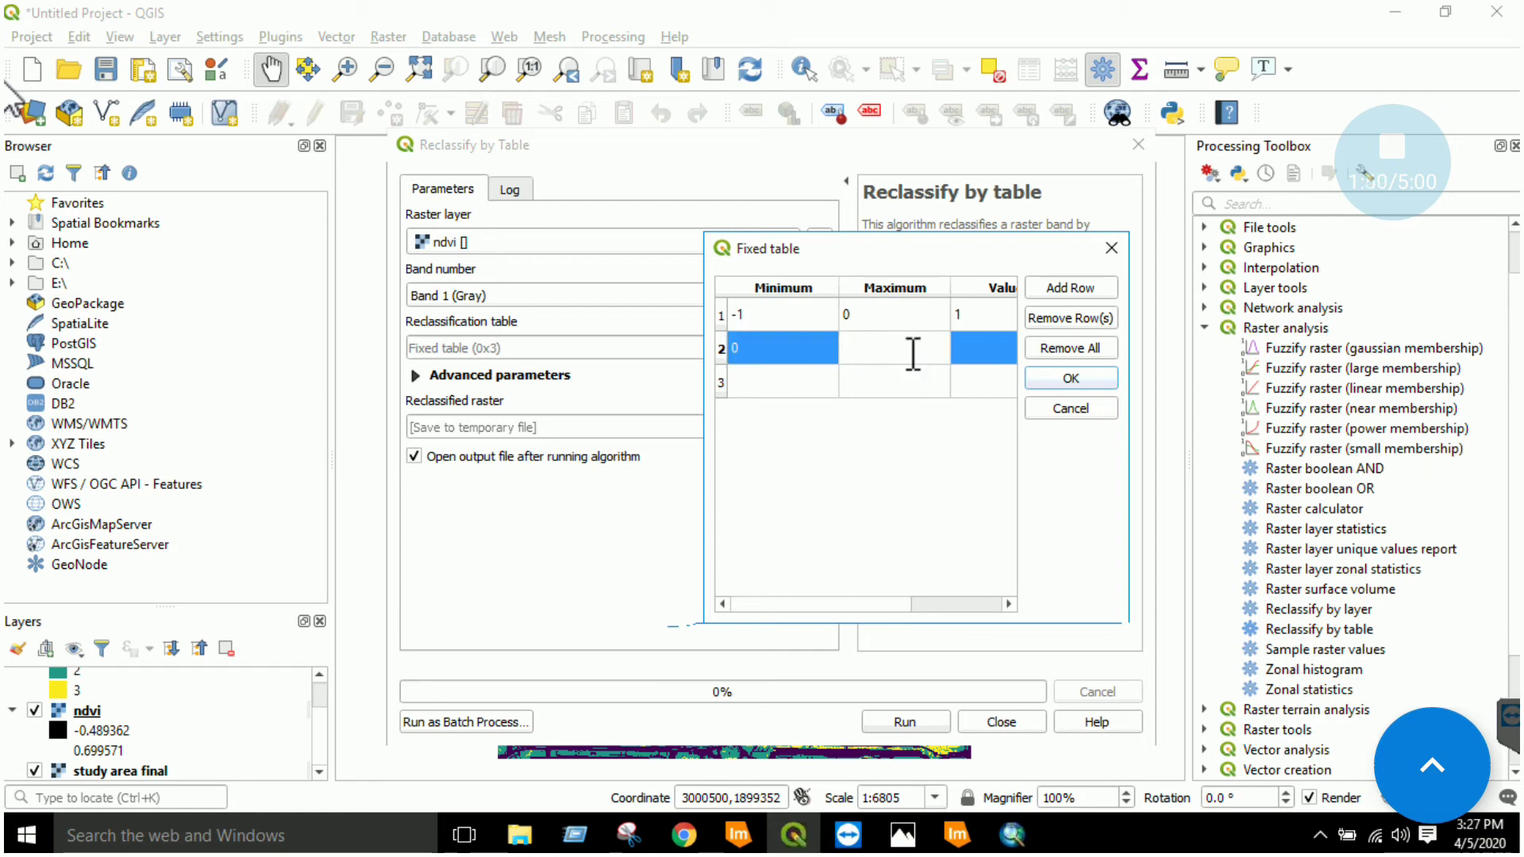
type("0.35")
double_click(976, 346)
type("2")
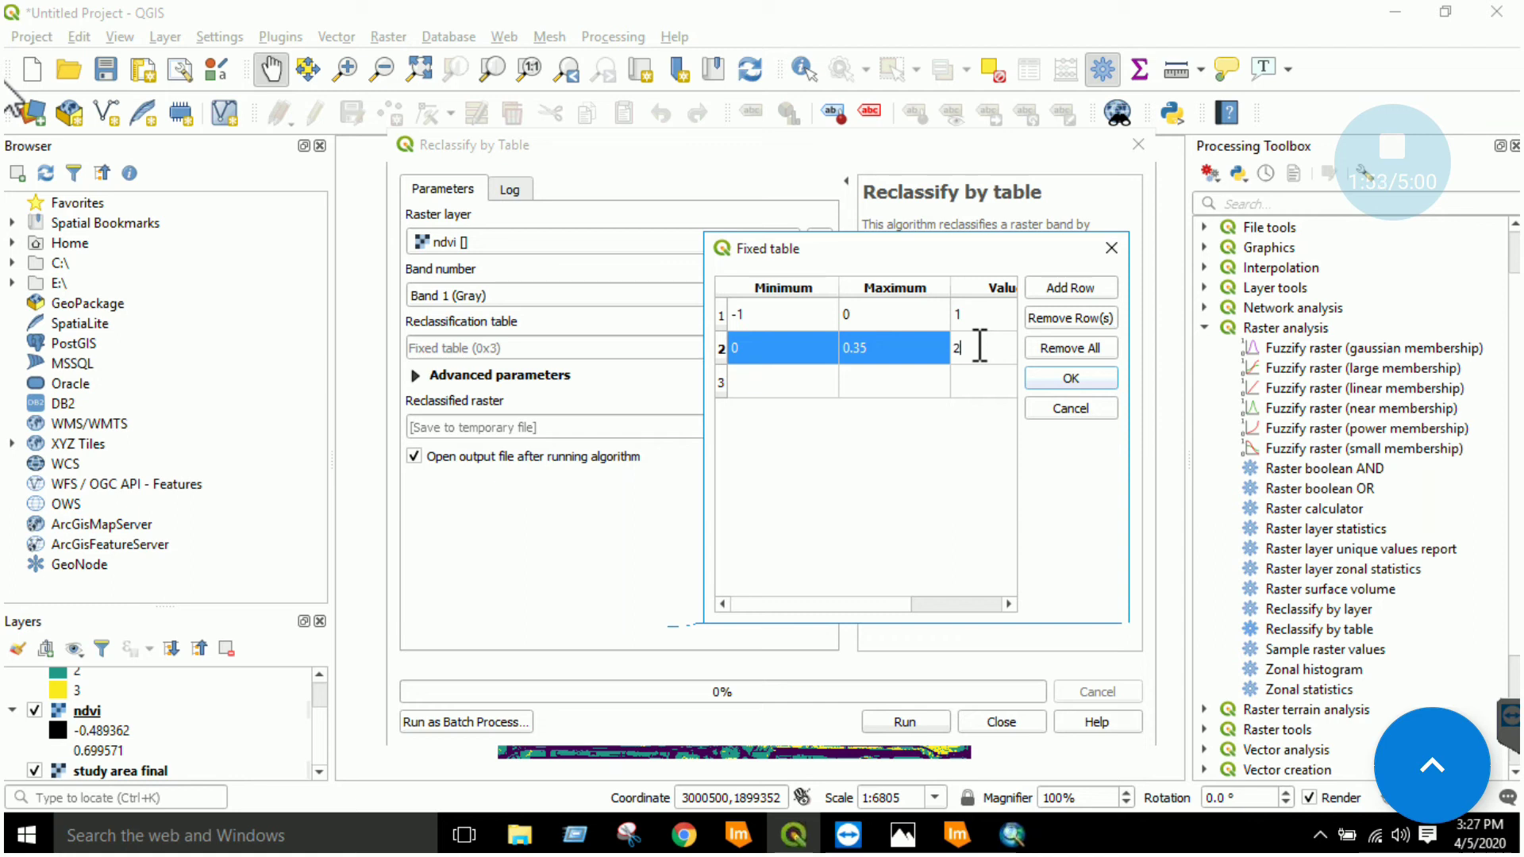
double_click(810, 382)
type("0.35")
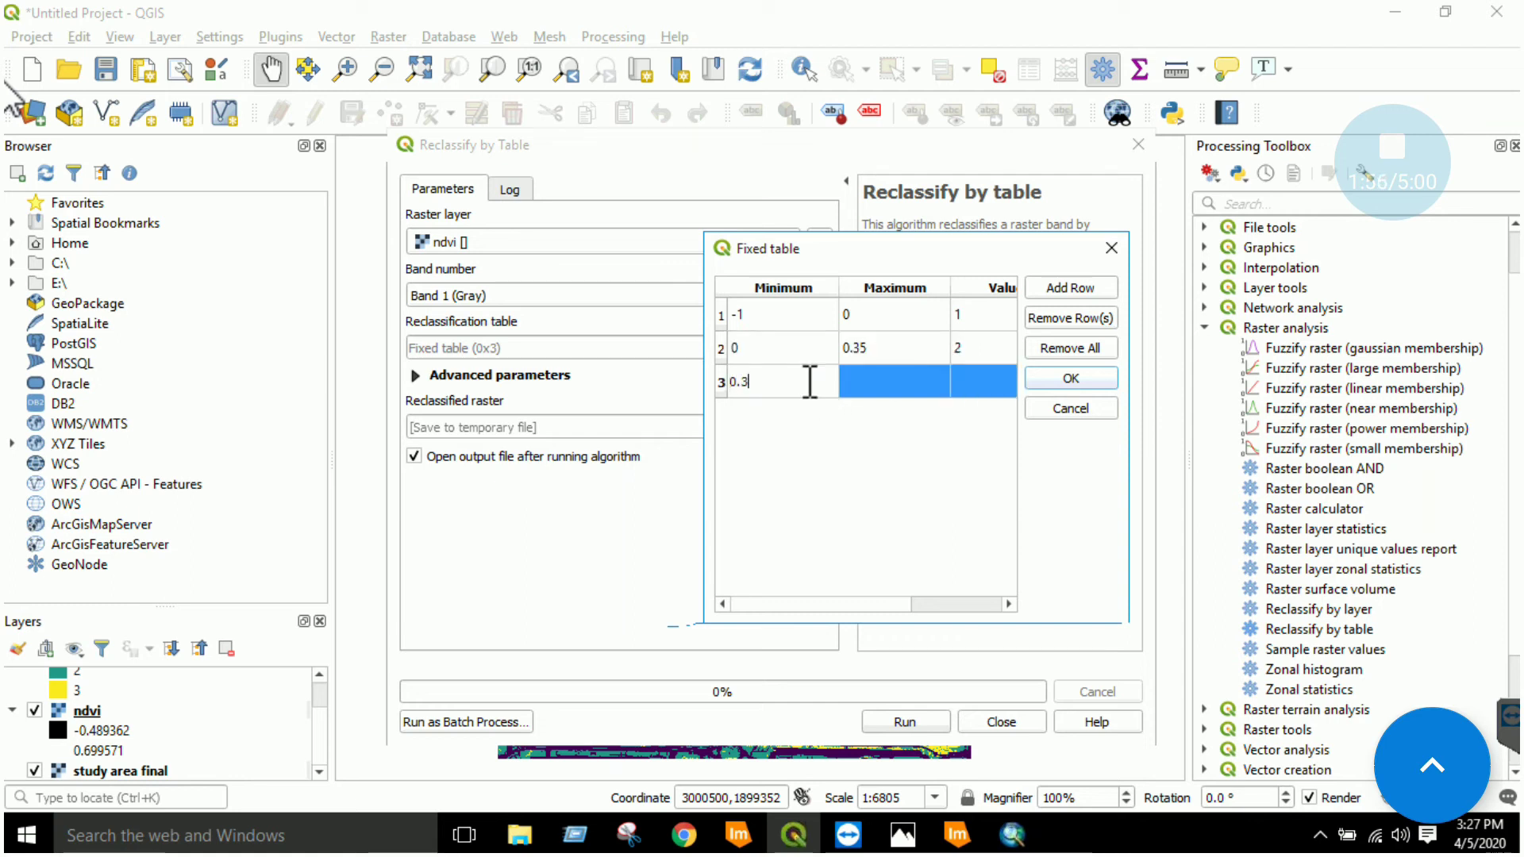
double_click(869, 386)
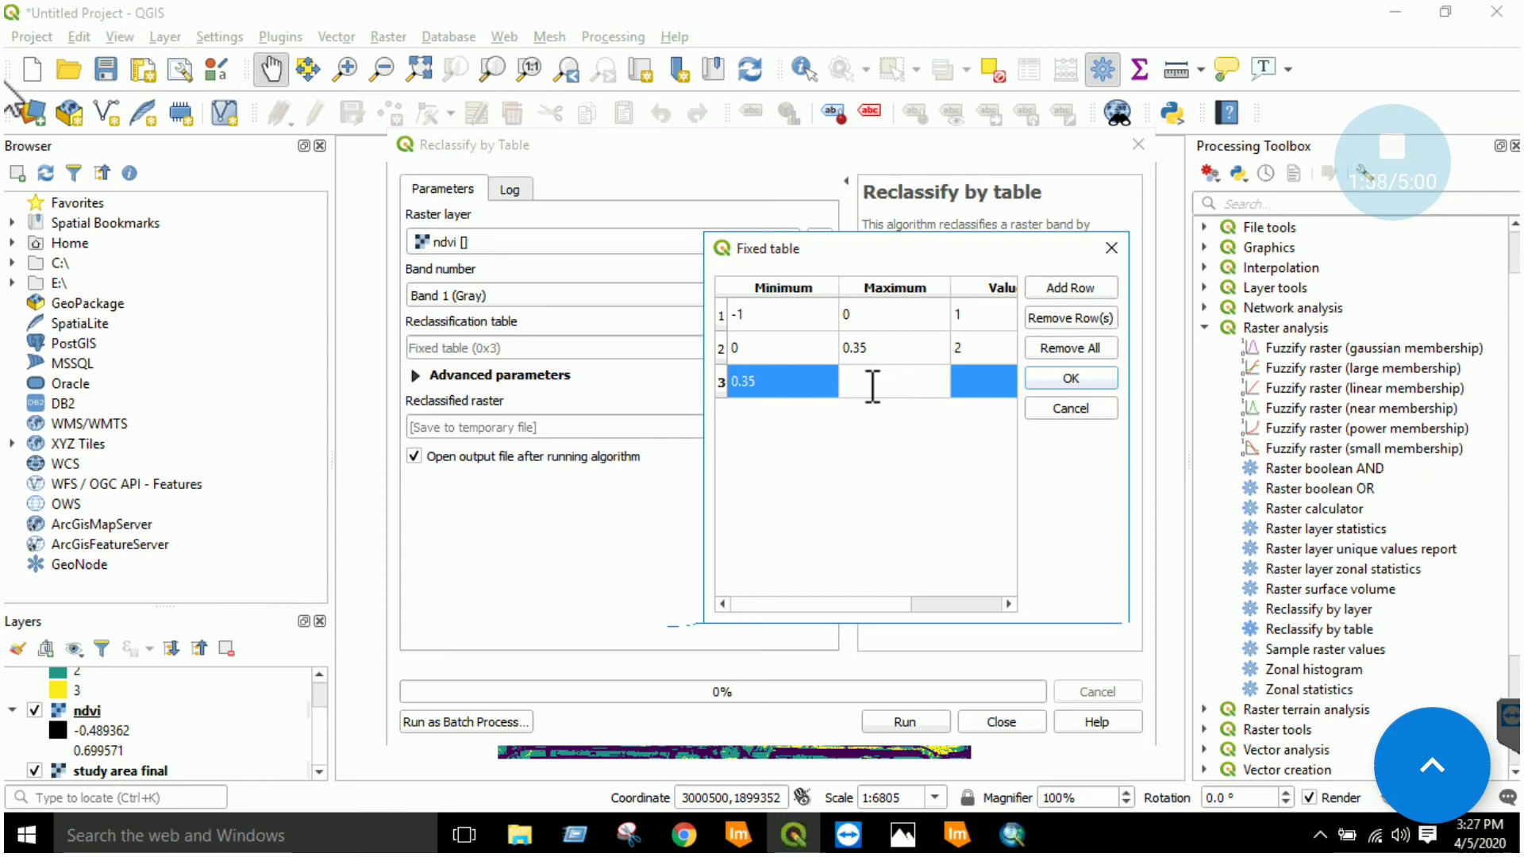
type("1")
double_click(1002, 374)
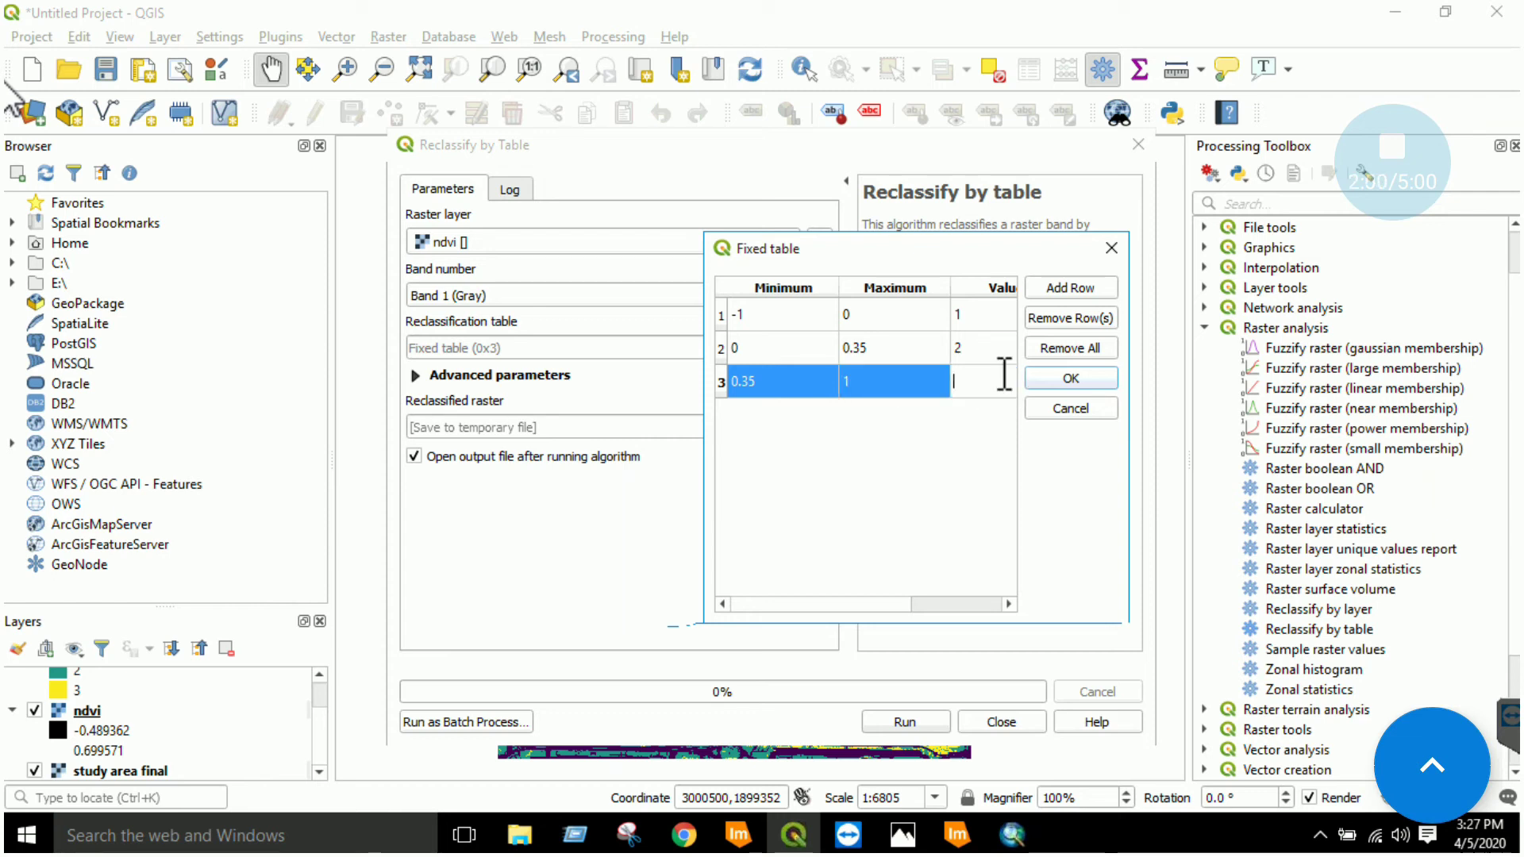
type("3")
left_click(1055, 379)
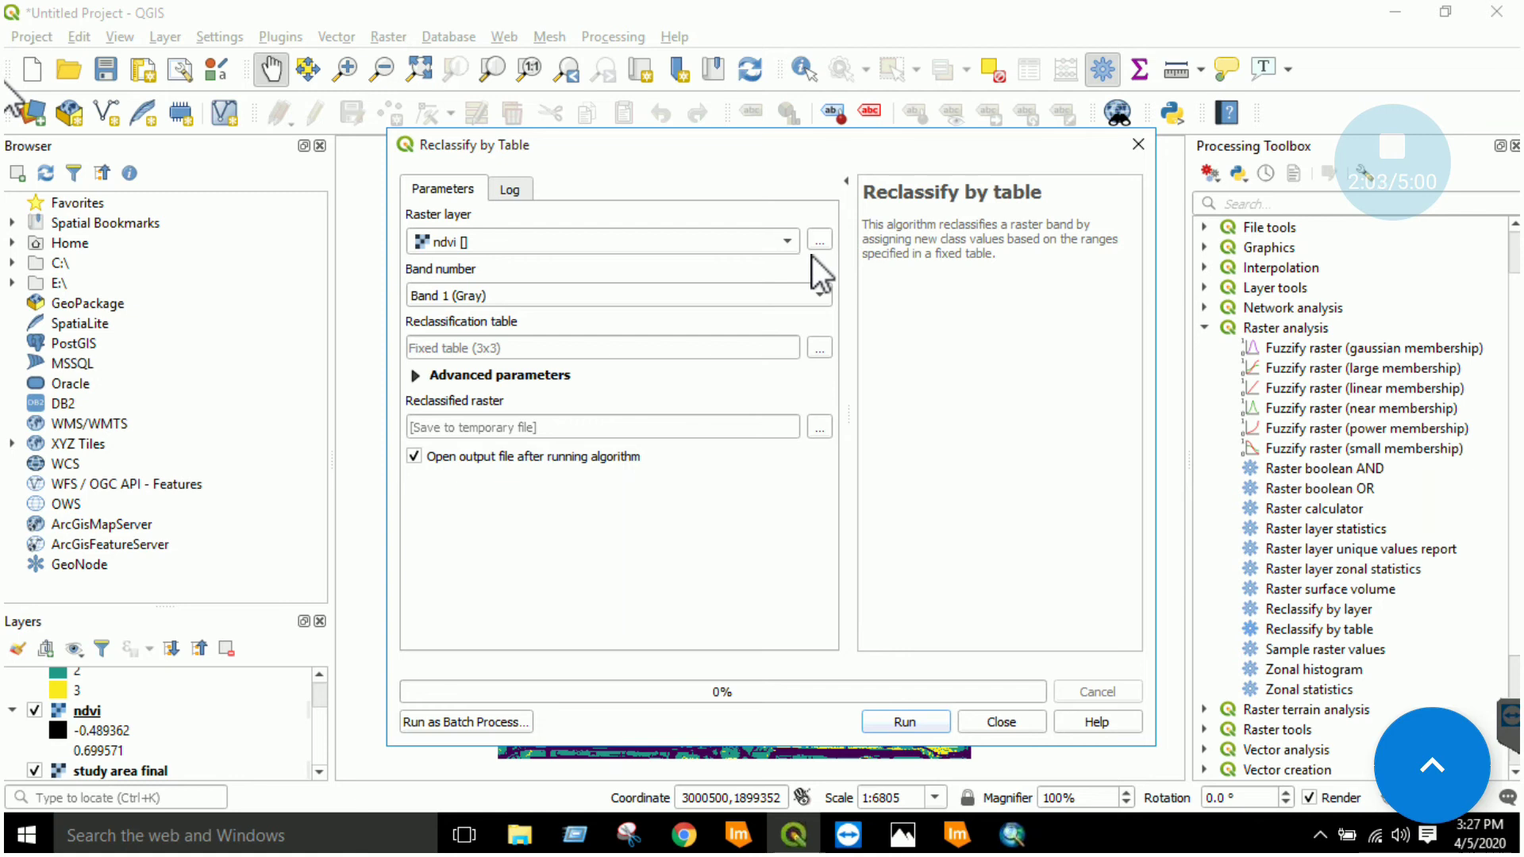
Check the output raster saving options, then close Reclassify by Table without running it.
left_click(820, 428)
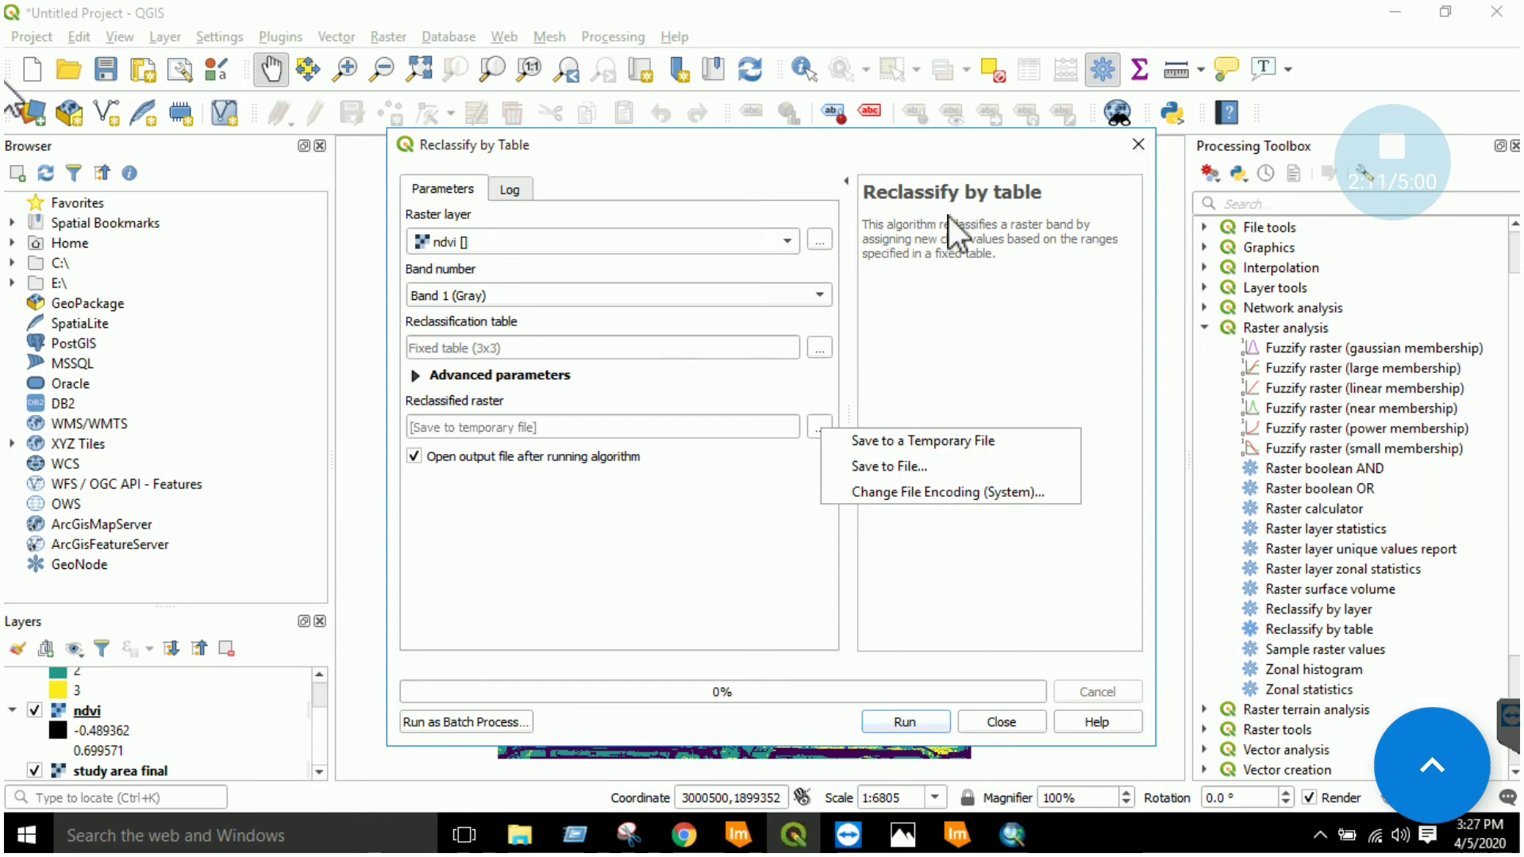
left_click(1142, 144)
left_click(1137, 144)
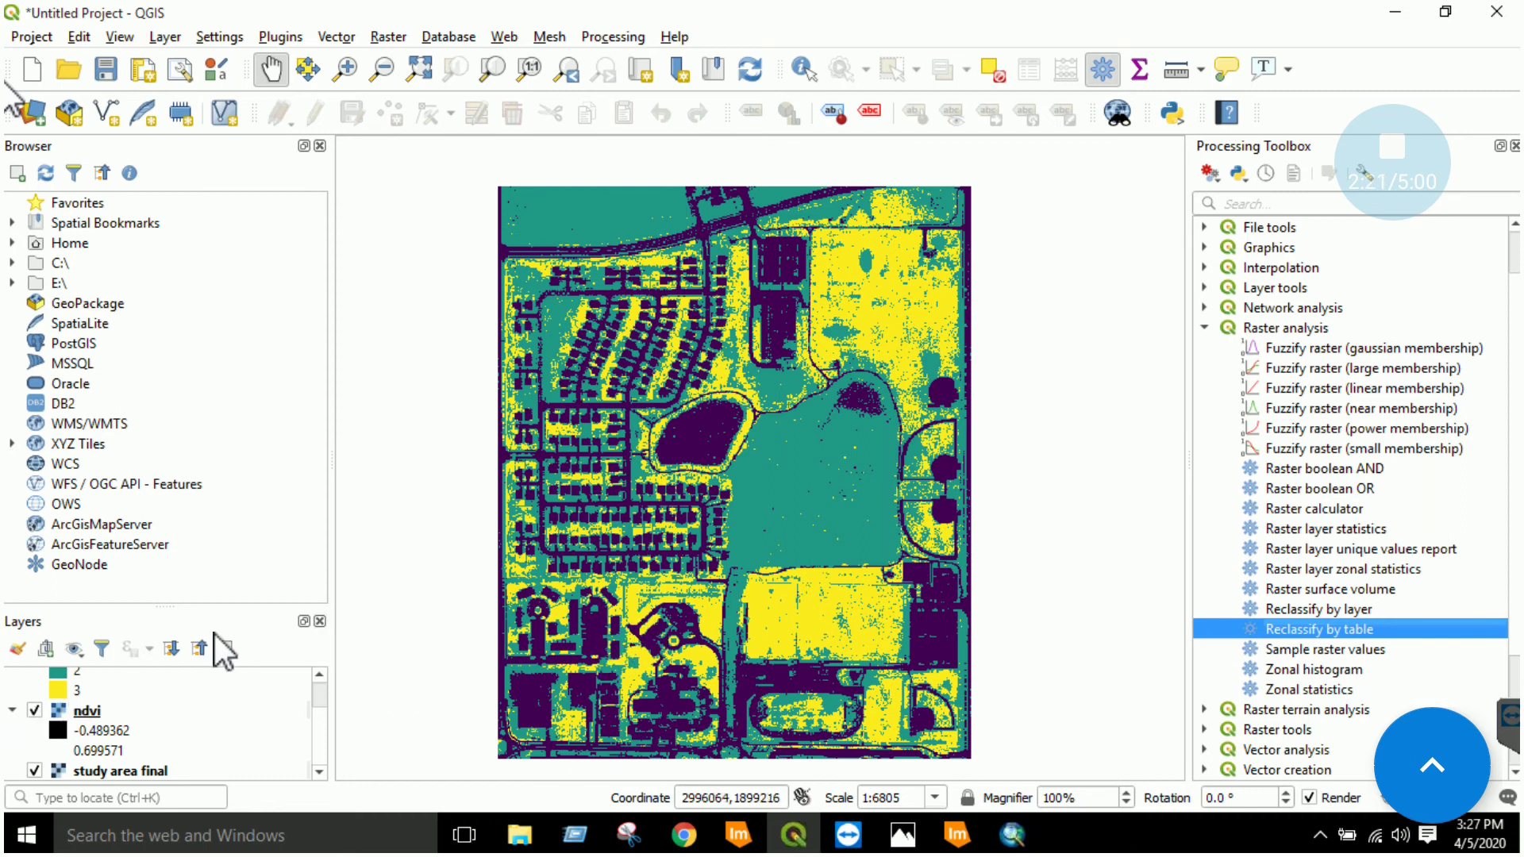
left_click(86, 692)
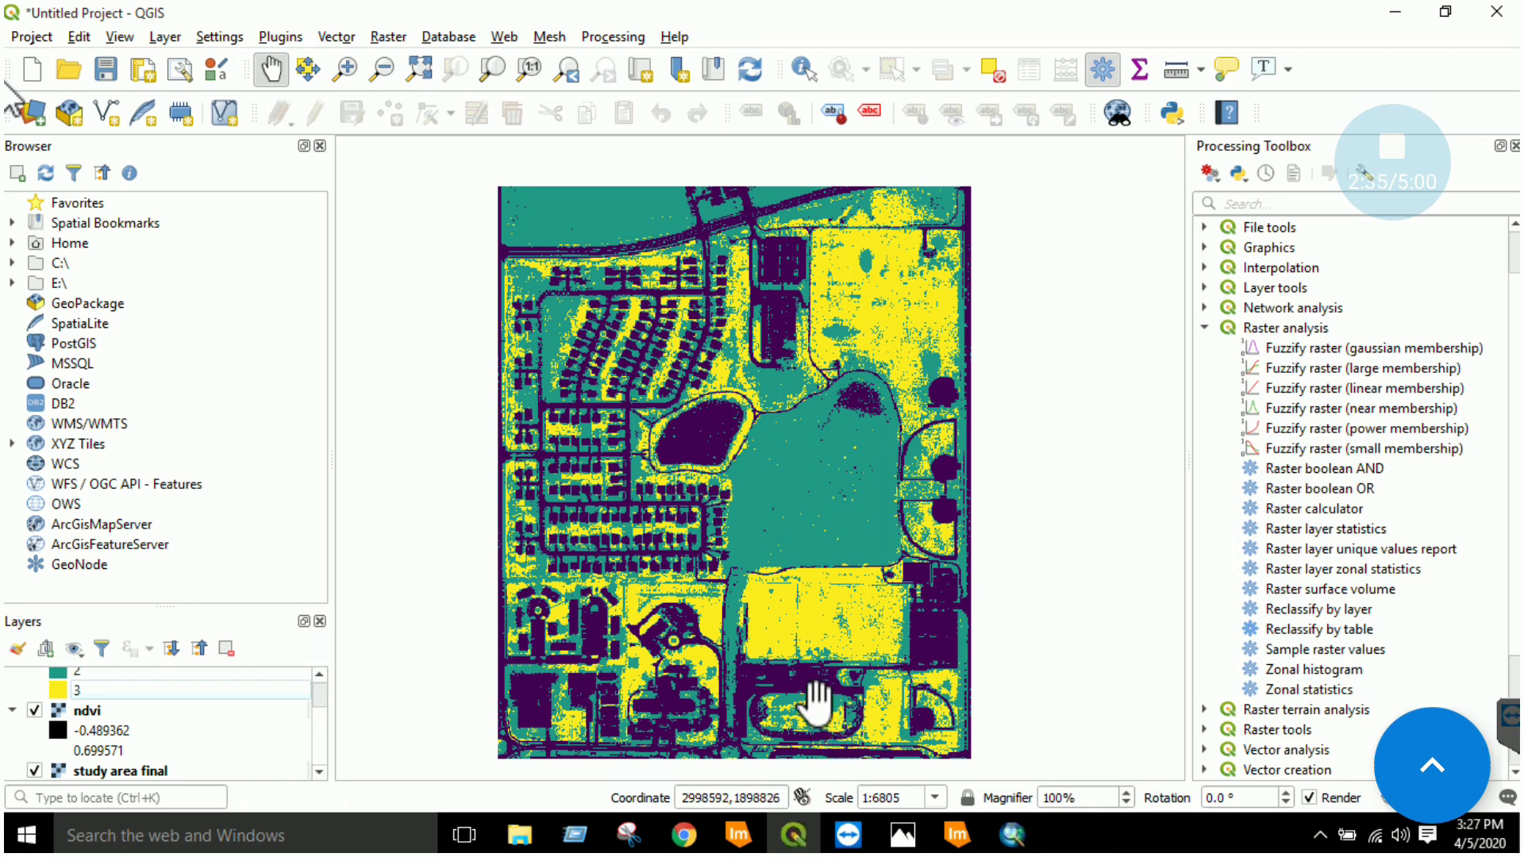
left_click(387, 38)
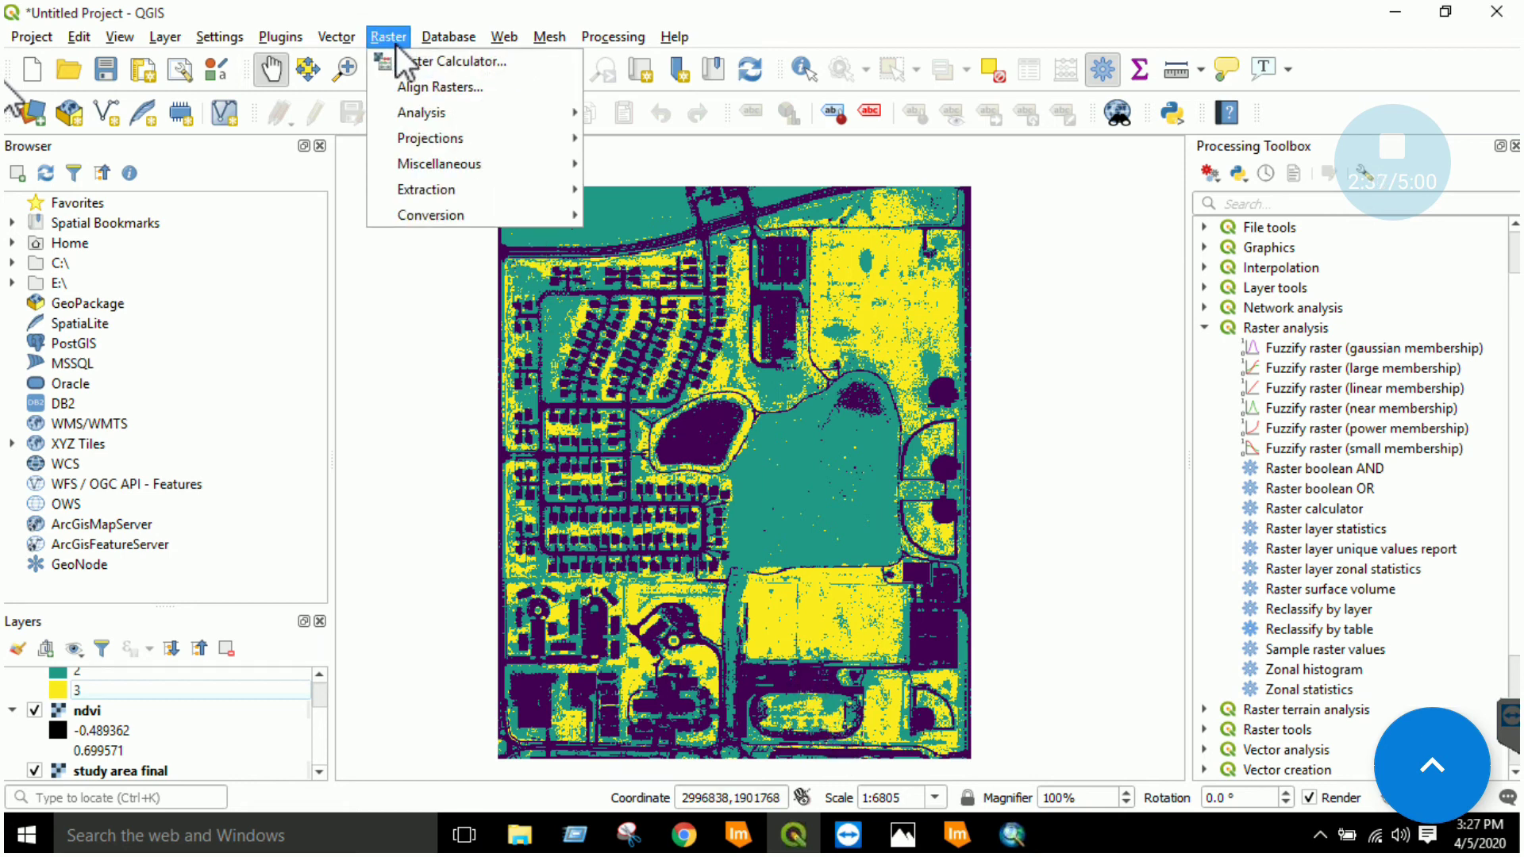
left_click(423, 63)
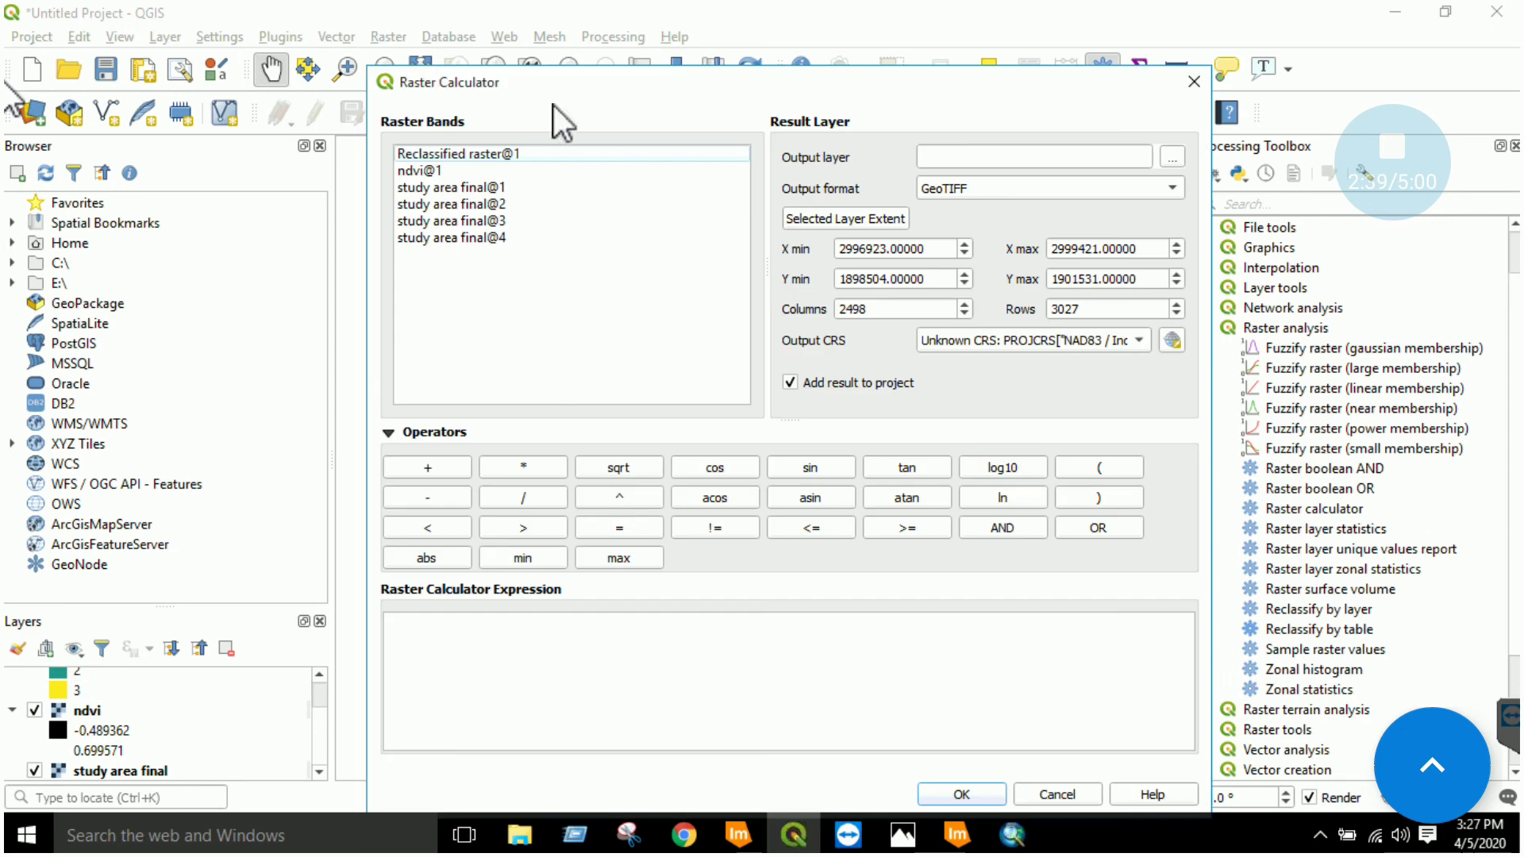
left_click(1192, 83)
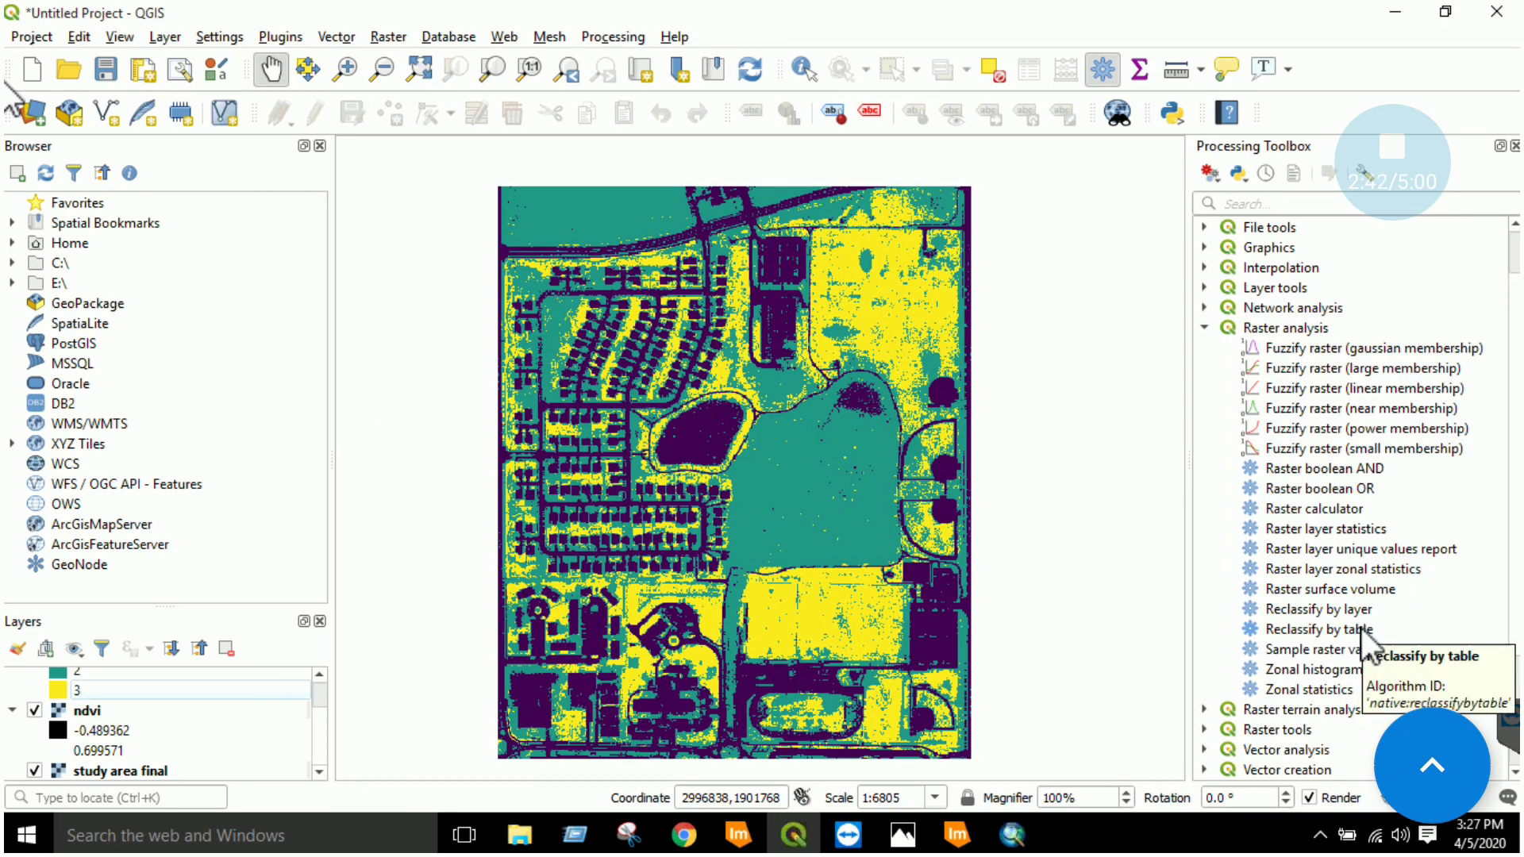
Switch to the Digital Mapping & Image Processing summary slide in Photos.
left_click(901, 843)
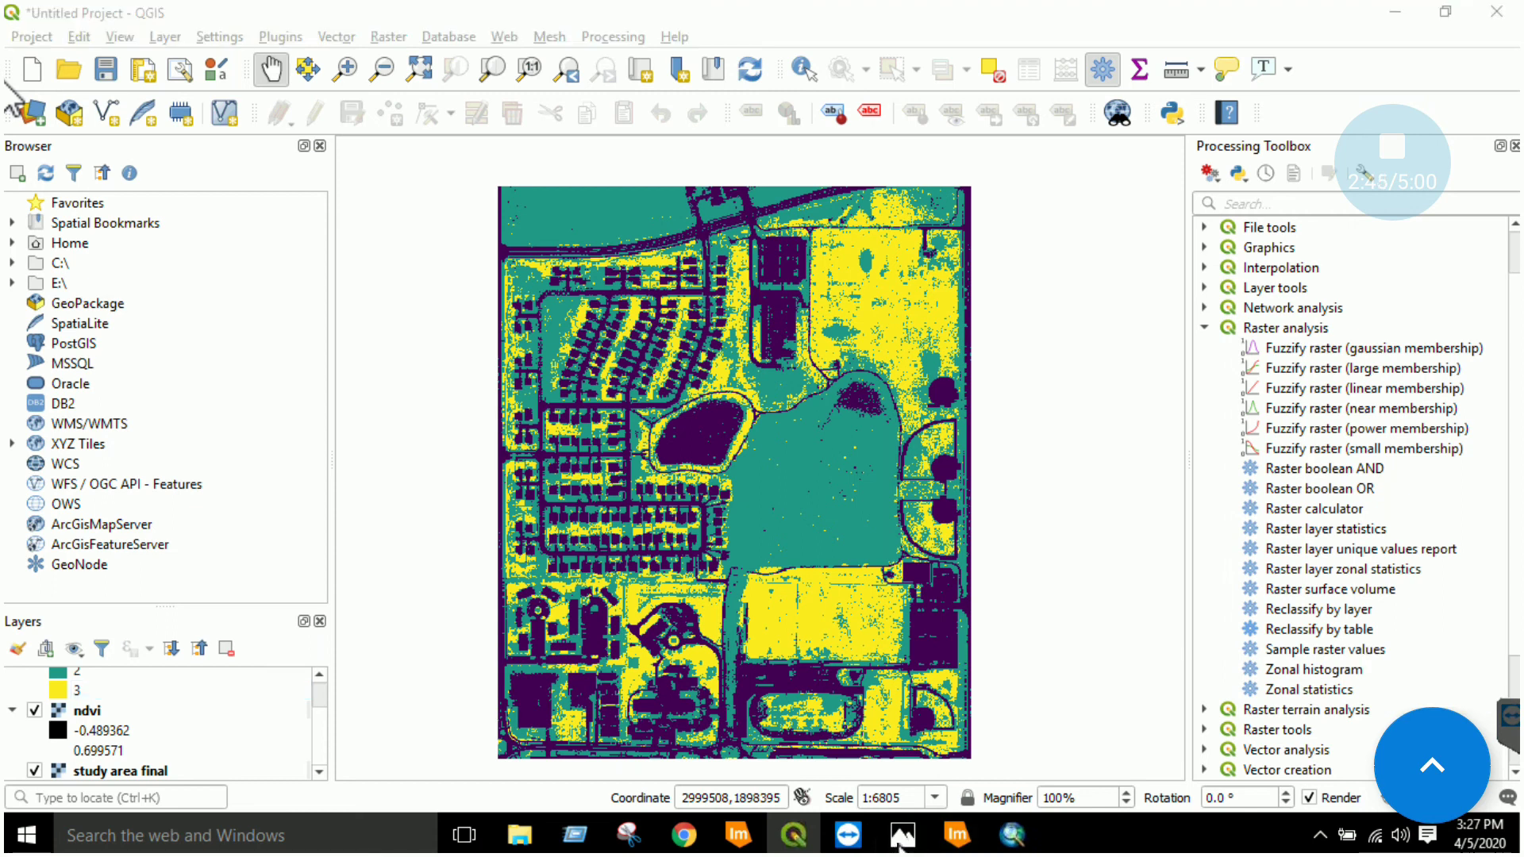